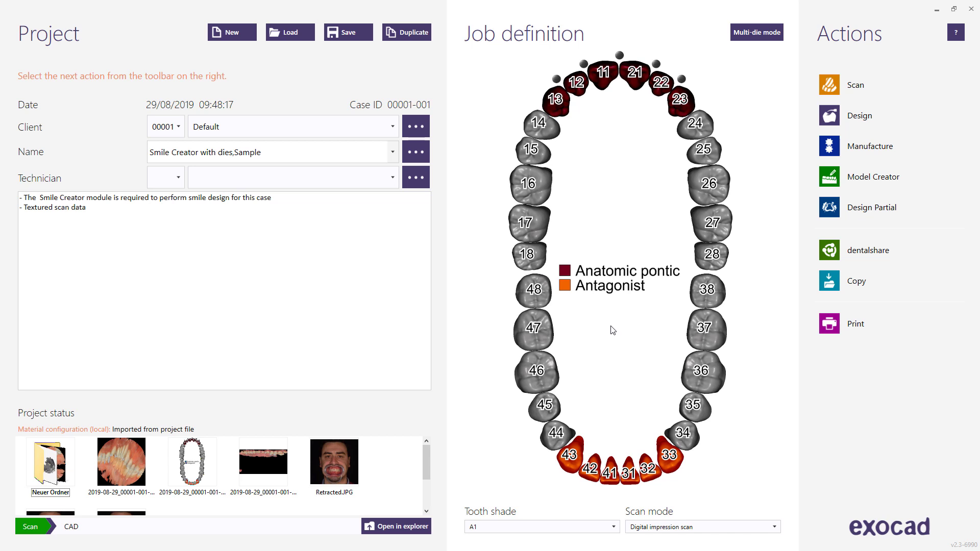
Confirm tooth 11's indication and material settings, then start the design and launch Smile Creator.
click(607, 88)
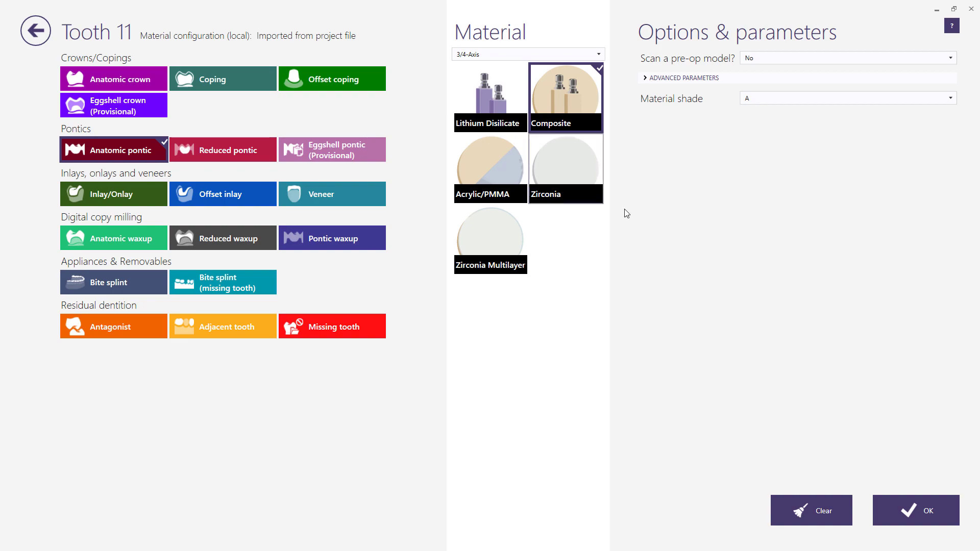
click(897, 511)
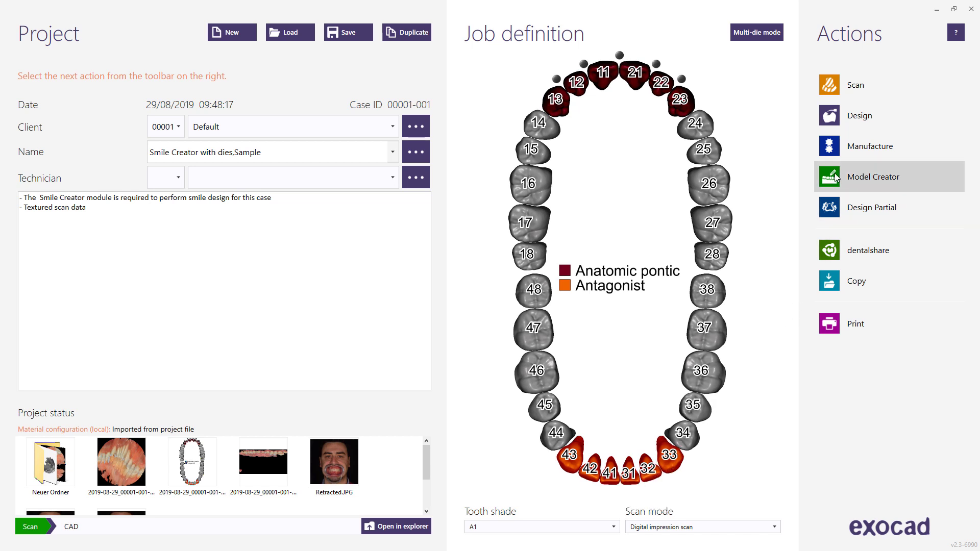
click(834, 121)
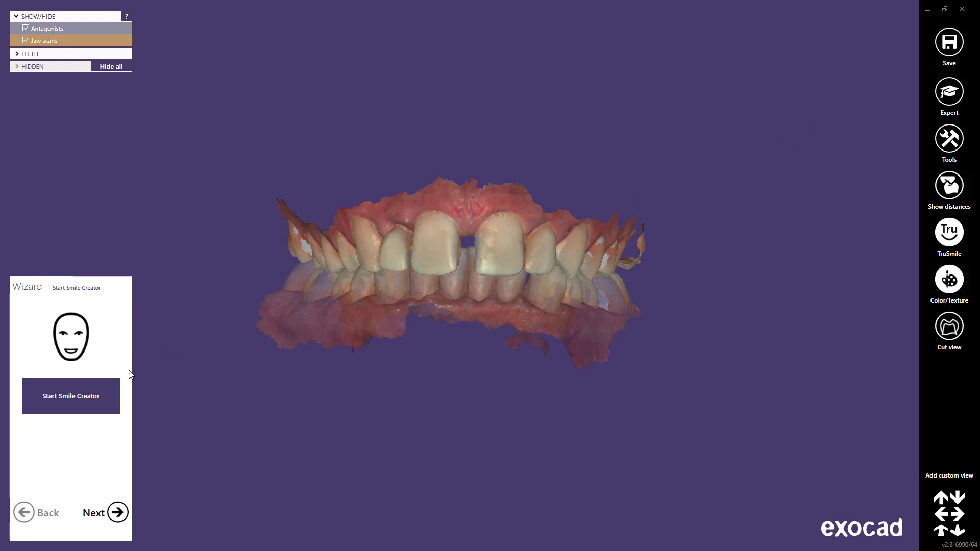
click(79, 397)
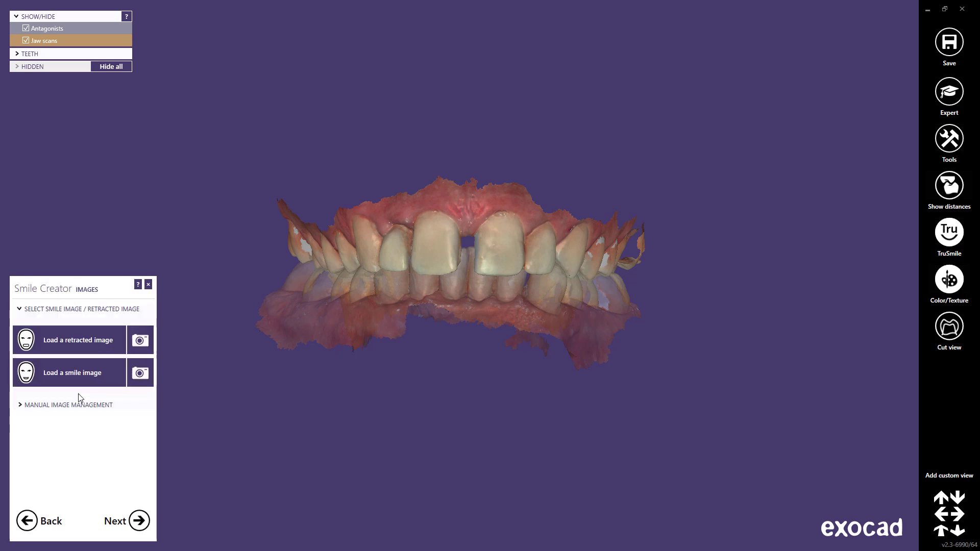
Load Retracted.JPG as the patient's retracted photo.
click(69, 344)
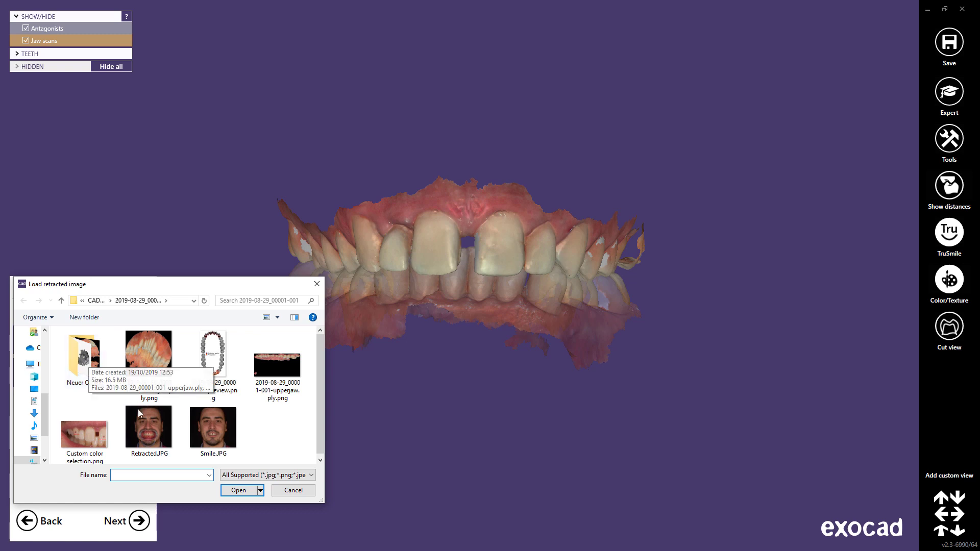
click(149, 428)
click(227, 489)
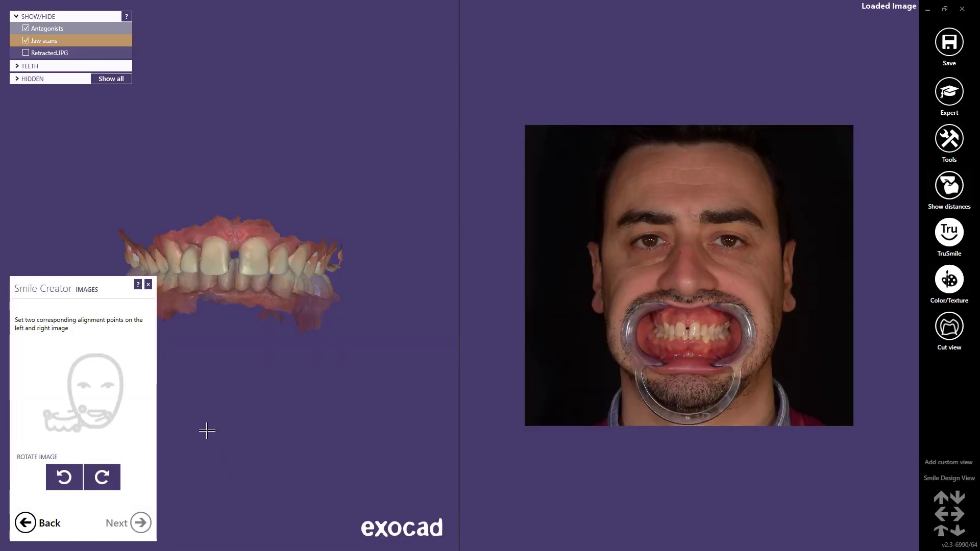
scroll(176, 316, up, 1)
scroll(176, 316, up, 2)
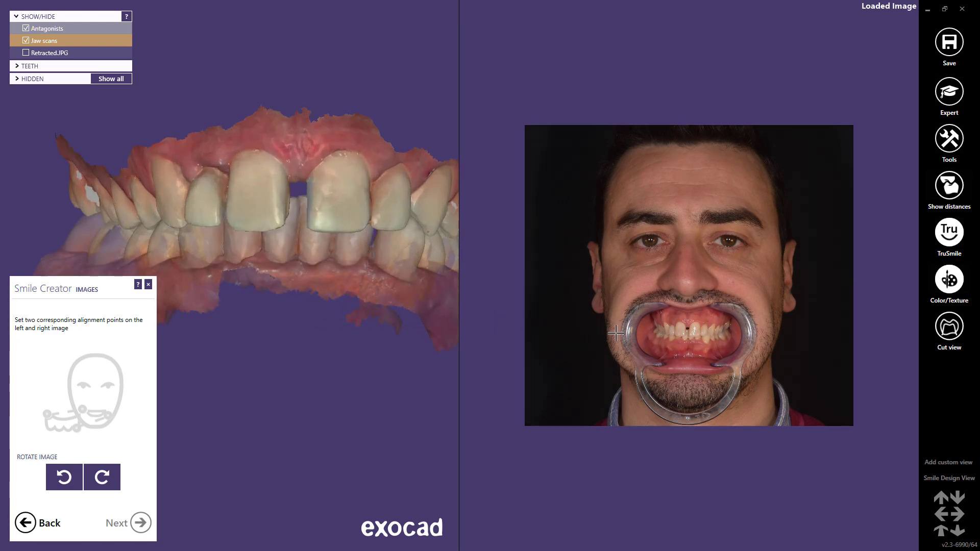
scroll(684, 346, up, 3)
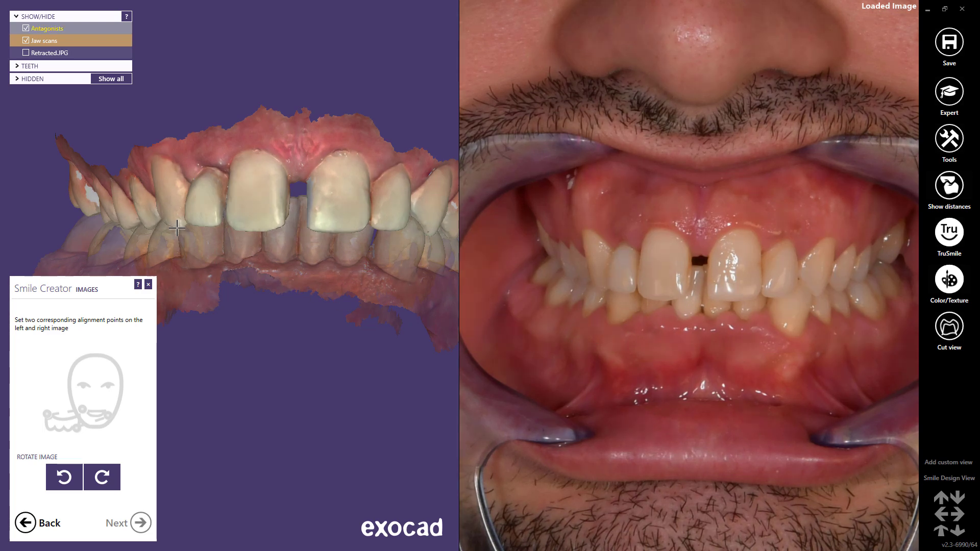
Align the retracted photo to the jaw scan with two matching tooth points, refining the second.
click(178, 228)
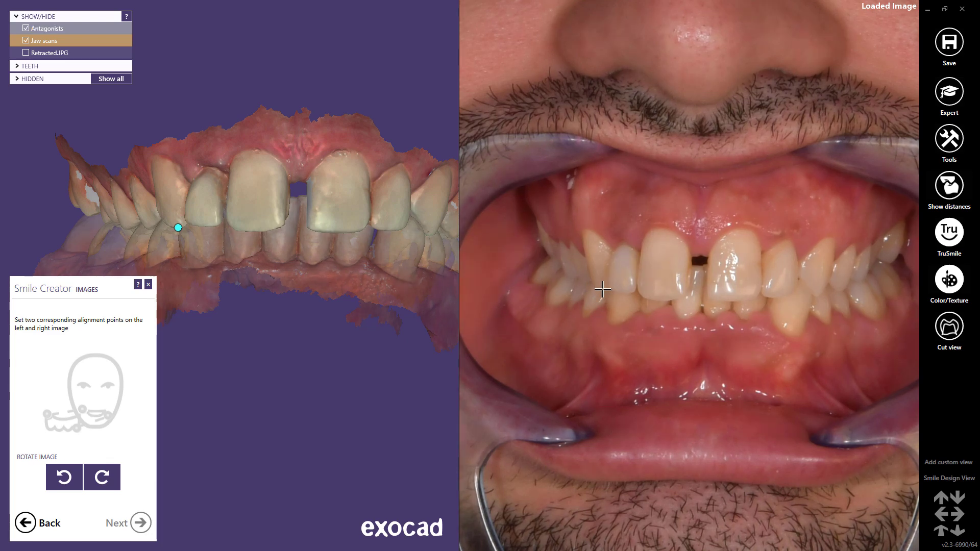
click(603, 290)
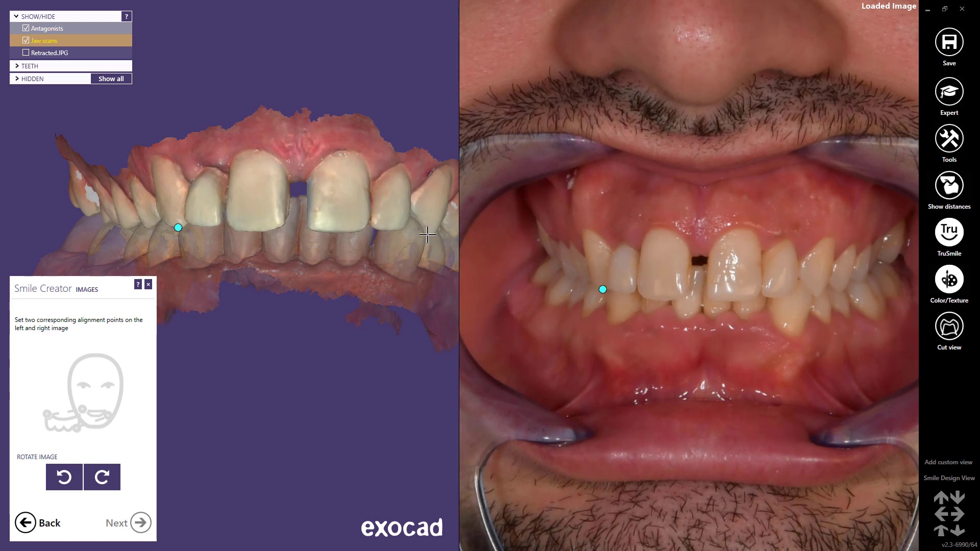
click(427, 234)
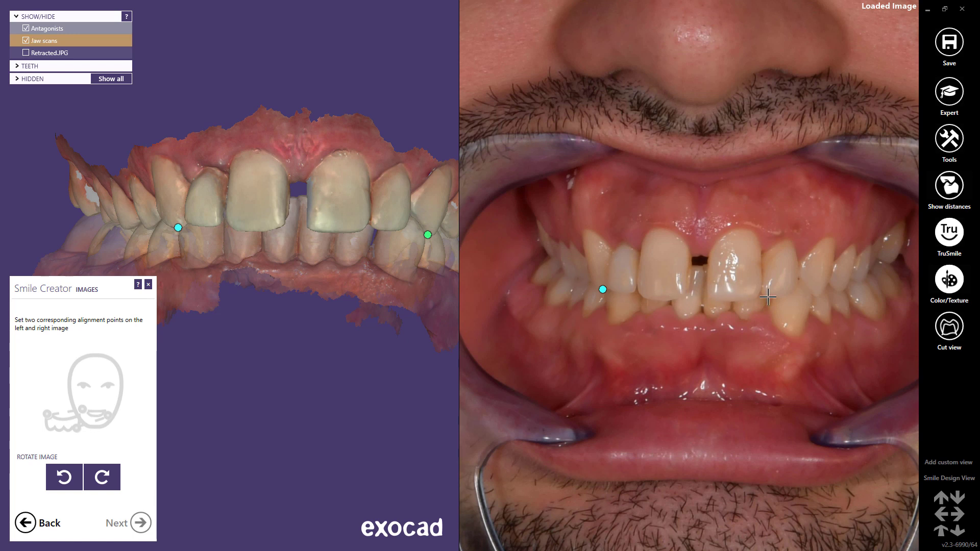
click(815, 296)
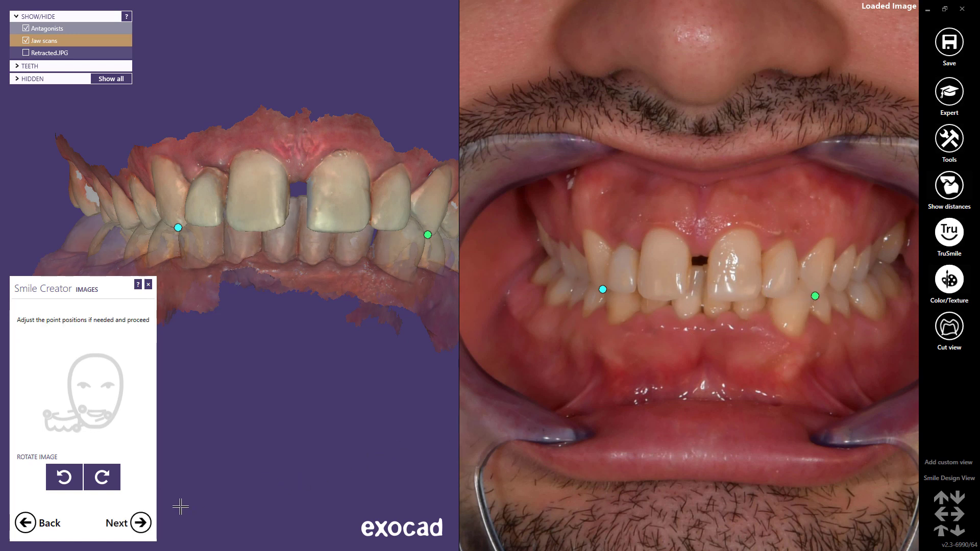
click(140, 522)
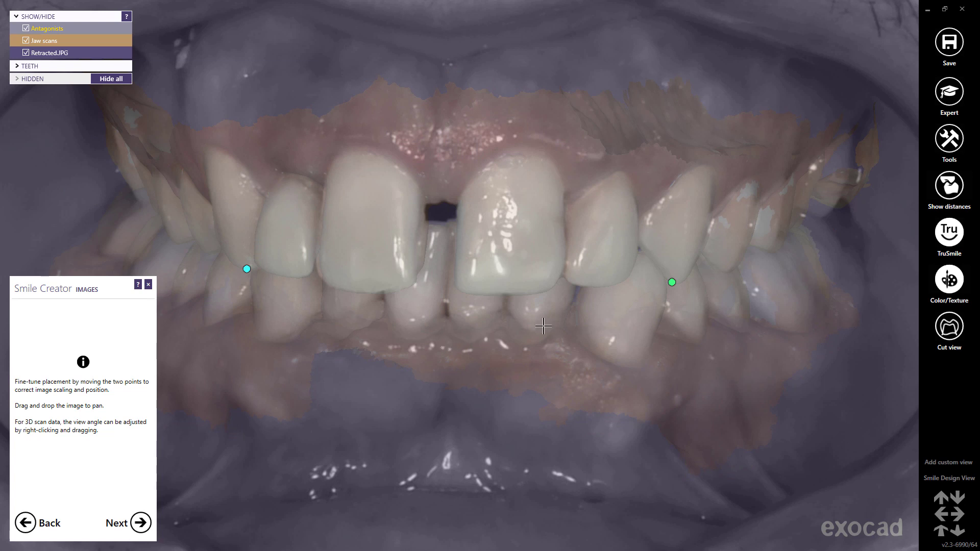
drag(675, 283, 677, 280)
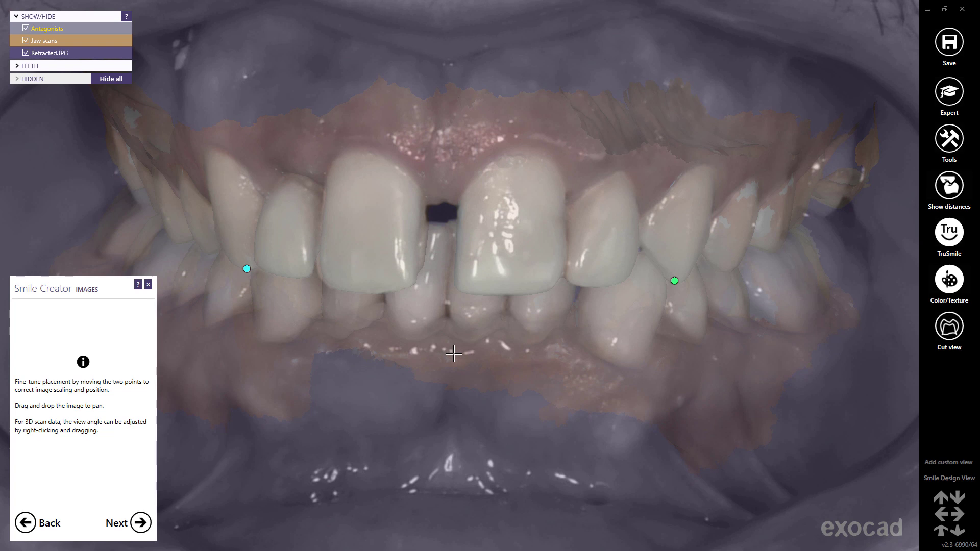
click(141, 522)
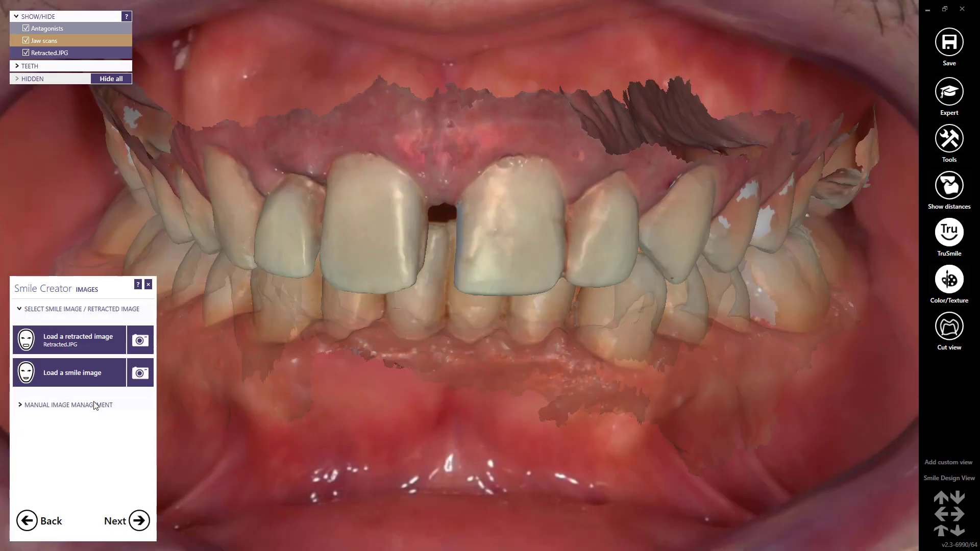
Load Smile.JPG as the patient's smile photo.
click(86, 378)
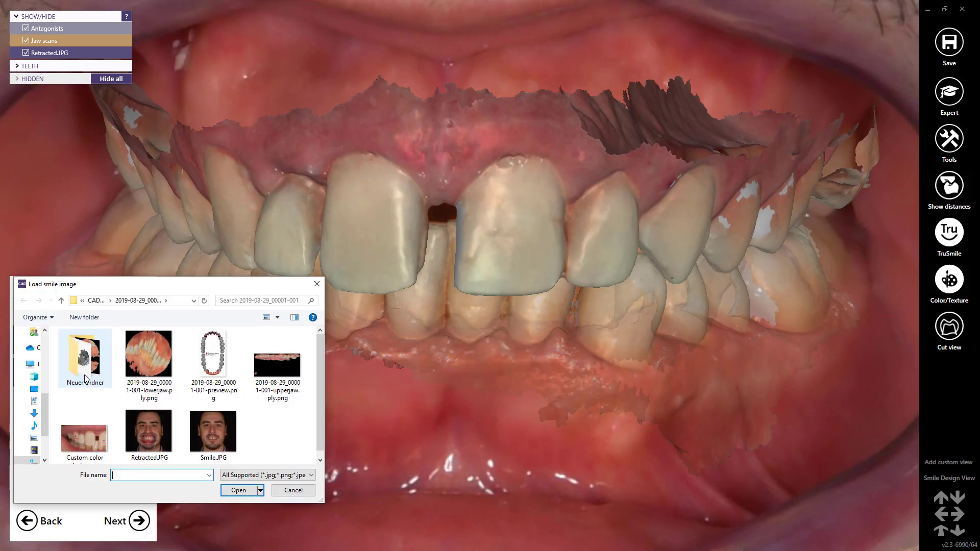
click(213, 435)
click(235, 489)
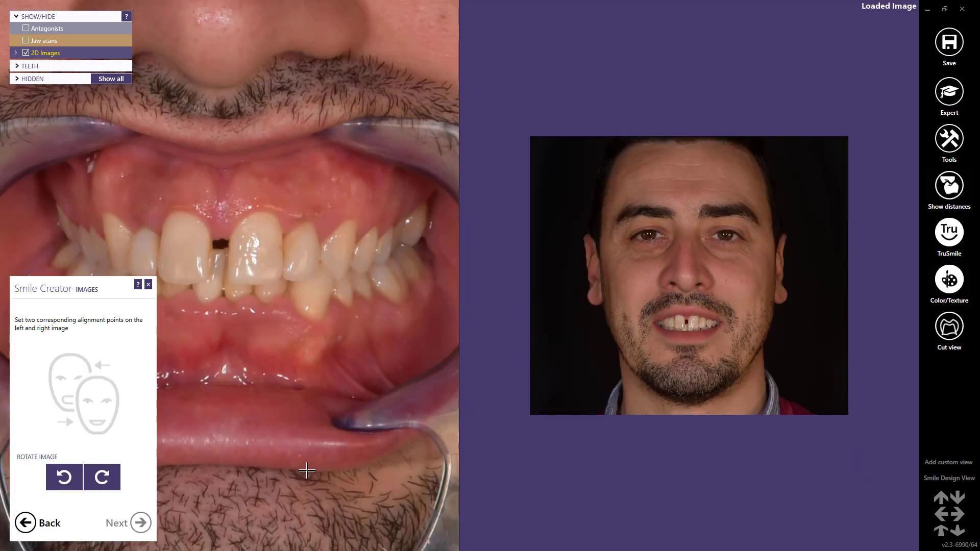
scroll(693, 347, up, 5)
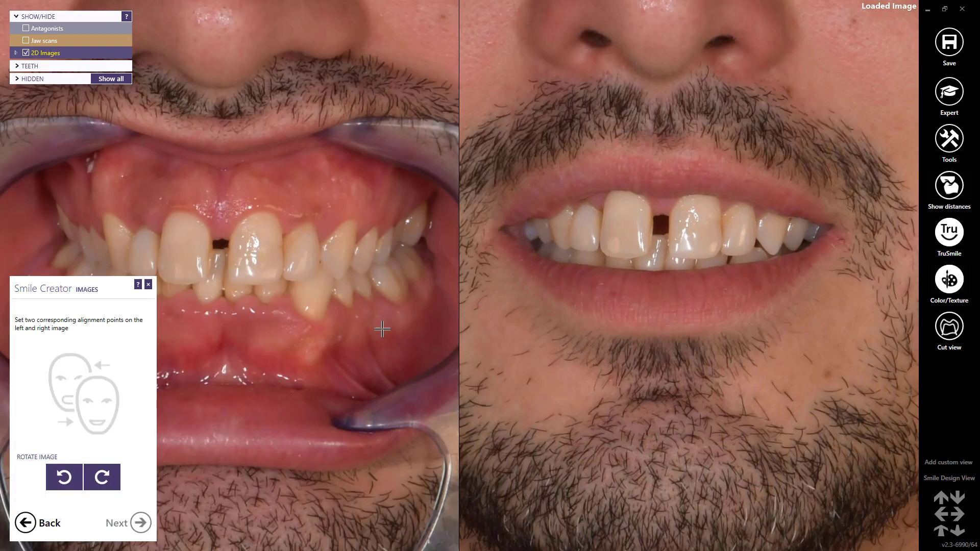
Align the smile photo to the retracted photo with two matching points, refining the second.
click(157, 265)
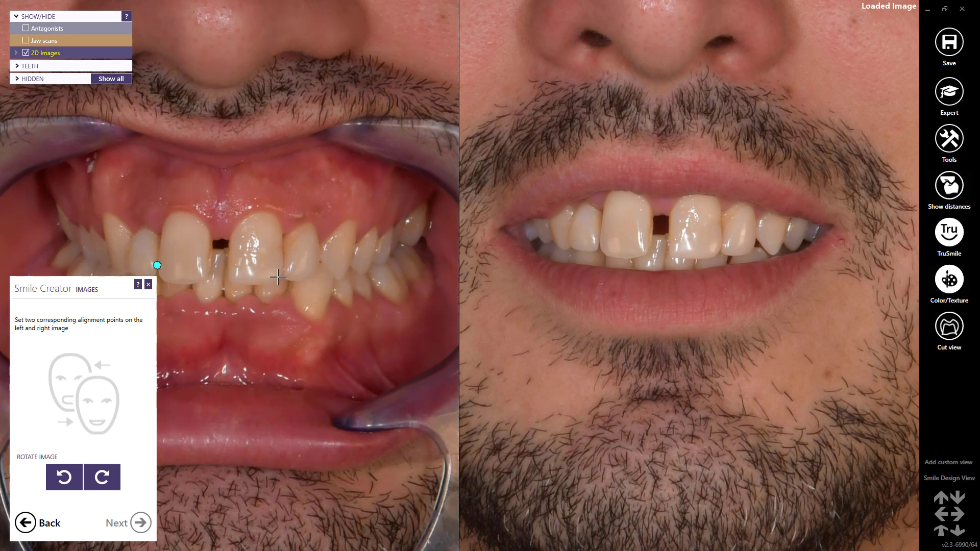
click(338, 279)
click(600, 240)
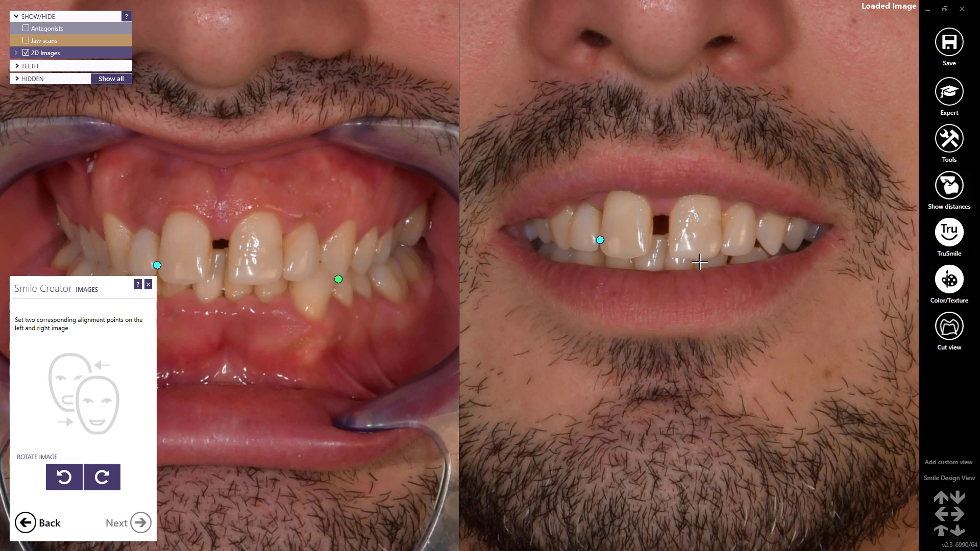
click(773, 255)
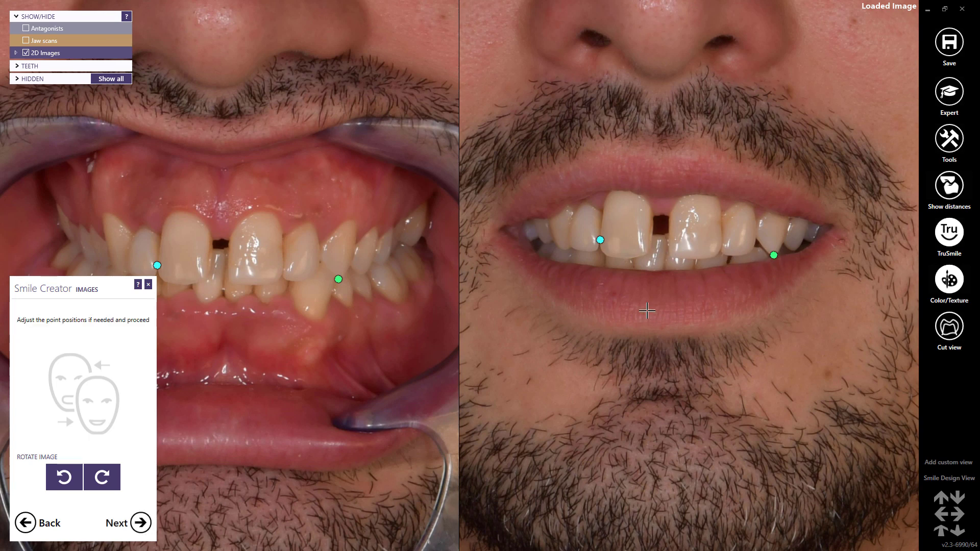
click(141, 523)
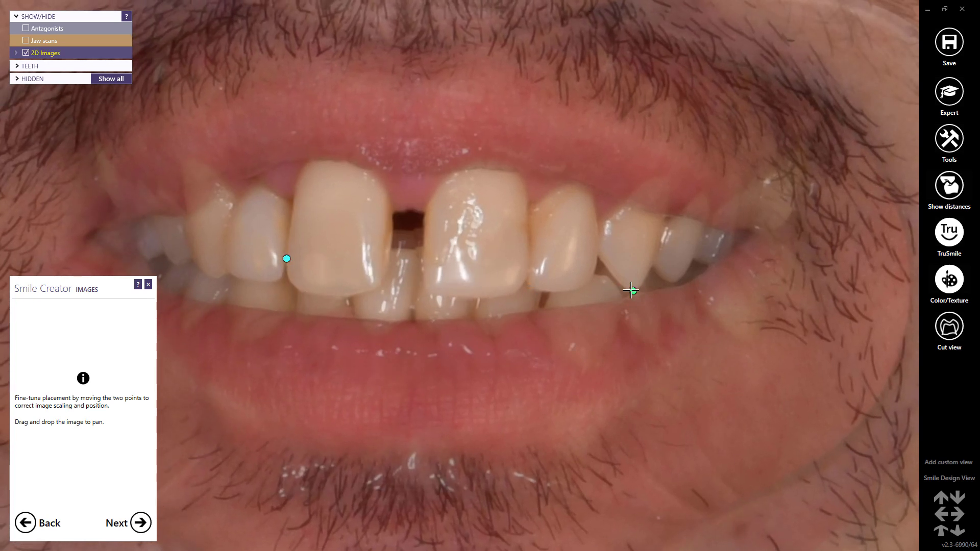
drag(633, 291, 633, 292)
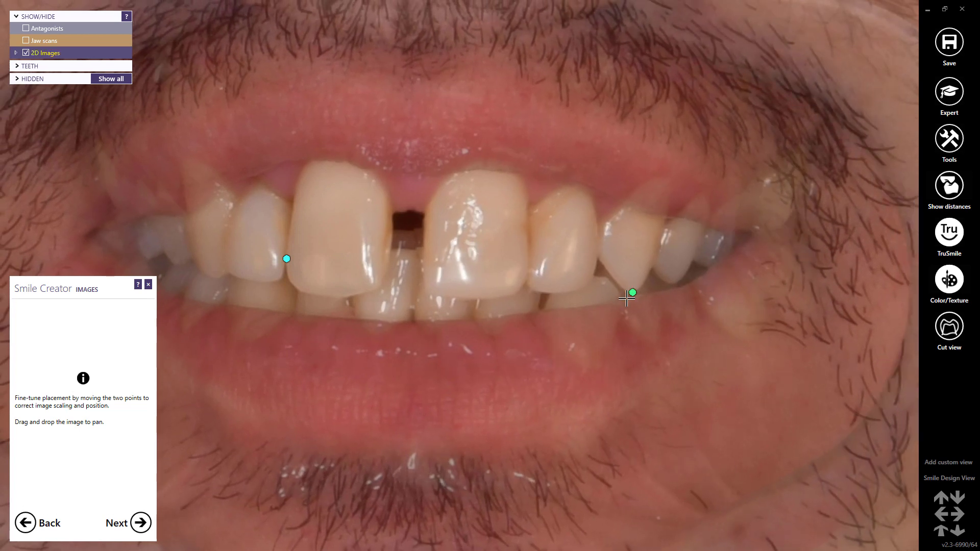
click(140, 523)
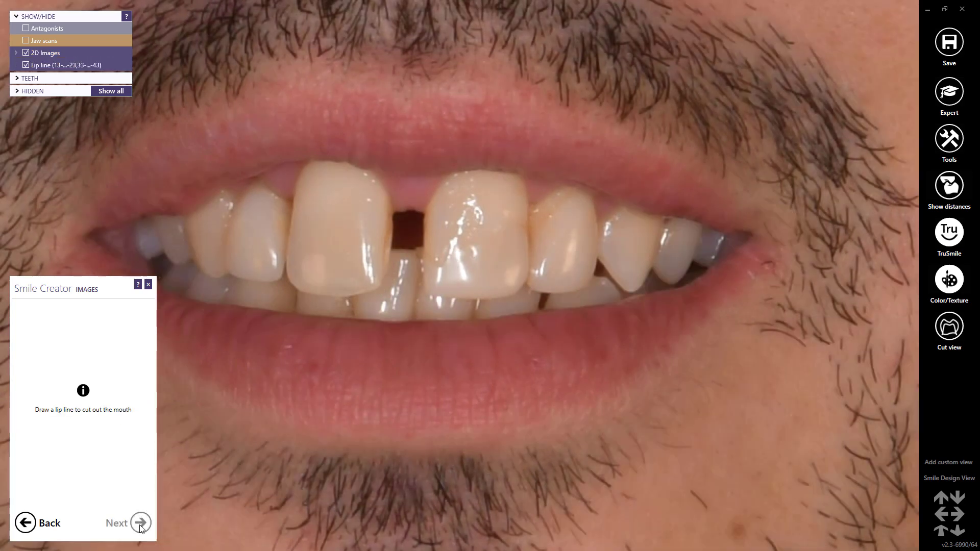
Trace the lip line from the left mouth corner across the upper lip.
scroll(389, 360, down, 3)
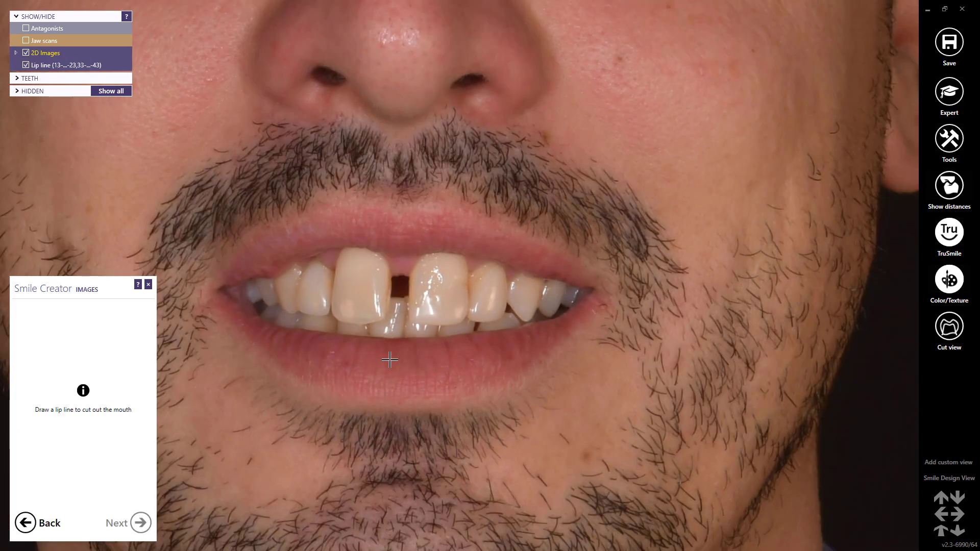
click(224, 288)
click(257, 270)
click(280, 262)
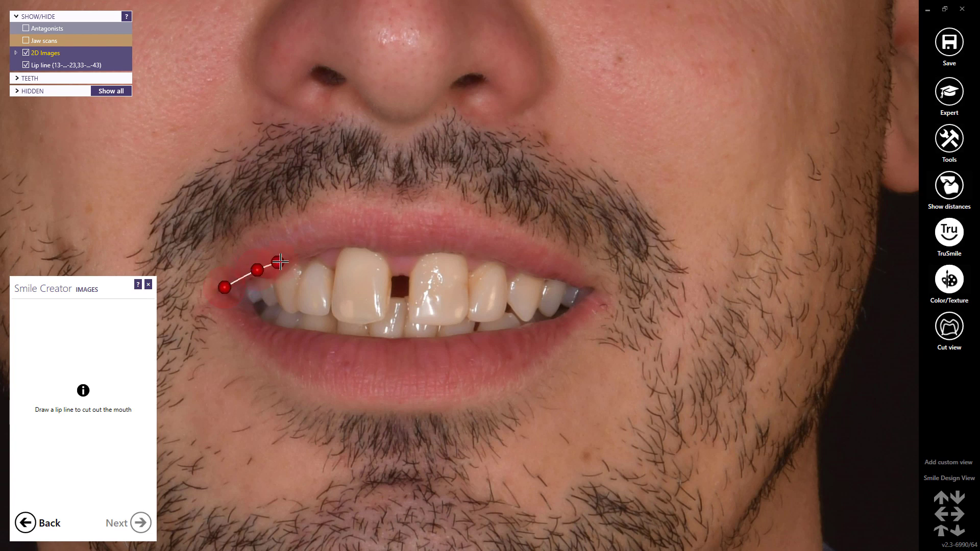
click(303, 251)
click(340, 244)
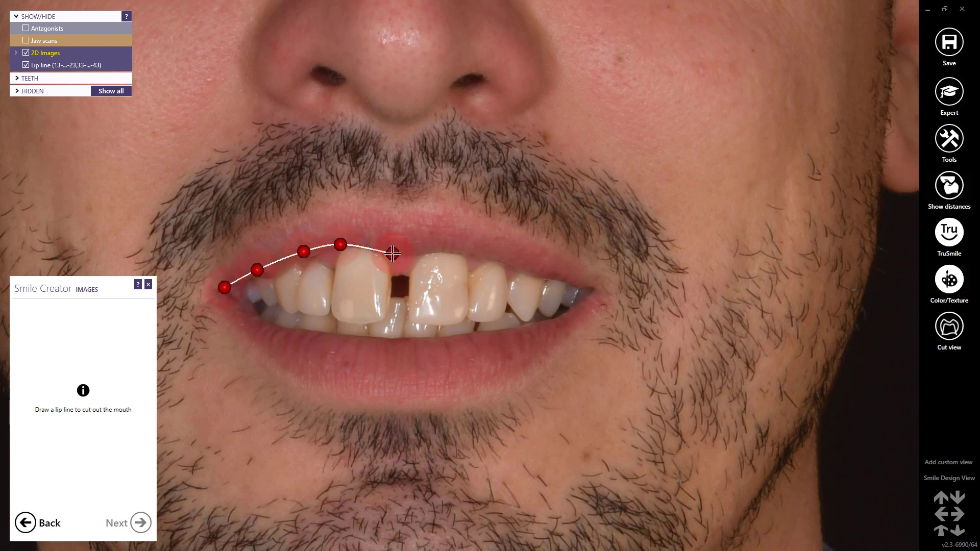
click(392, 253)
click(449, 252)
click(509, 263)
click(526, 272)
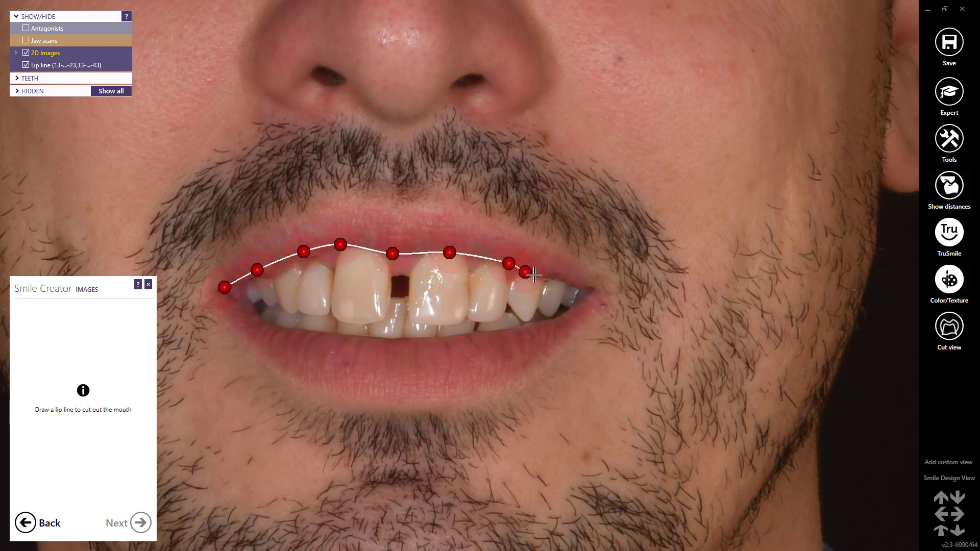
Carry the lip line around the right corner and along the lower lip, close it, then nudge an upper-lip point.
click(561, 281)
click(585, 290)
click(579, 305)
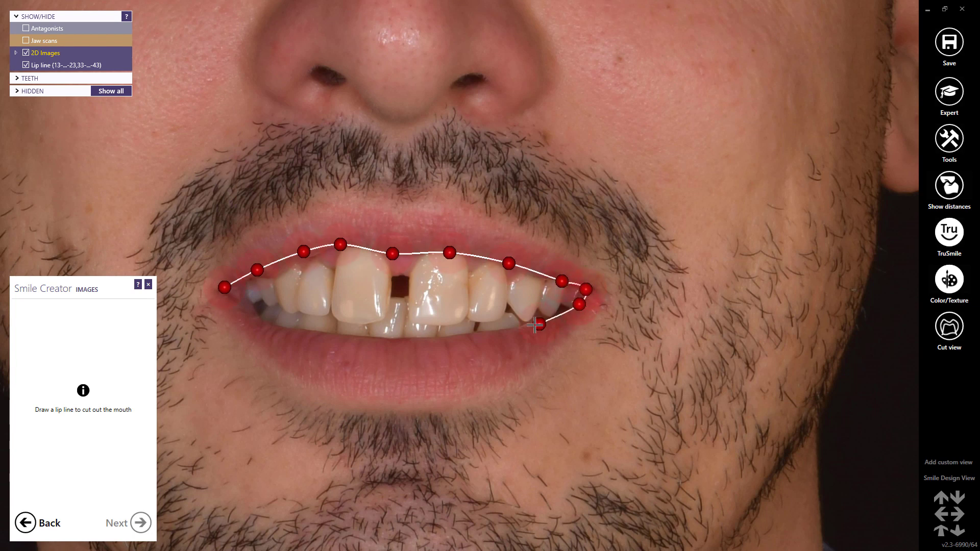
click(526, 326)
click(487, 335)
click(438, 338)
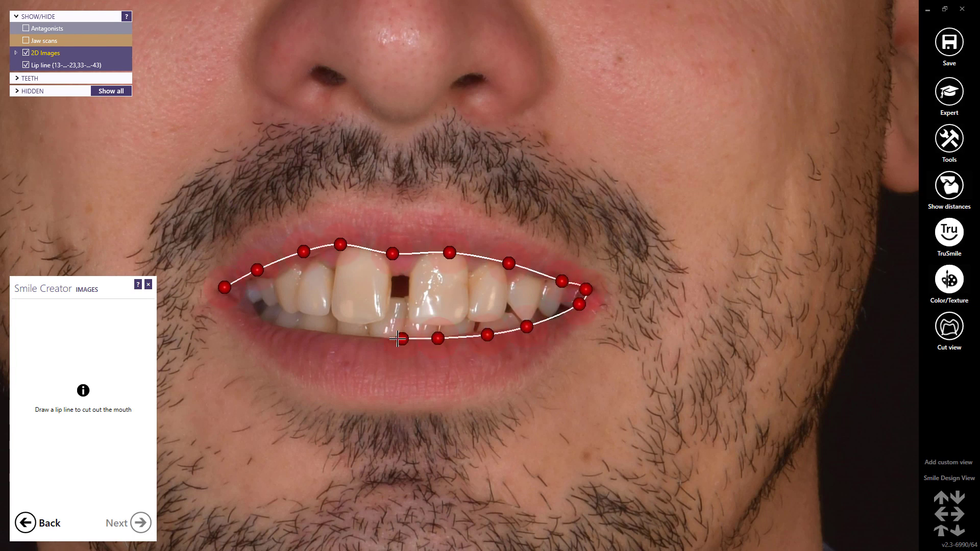
click(397, 338)
click(363, 337)
click(314, 332)
click(279, 328)
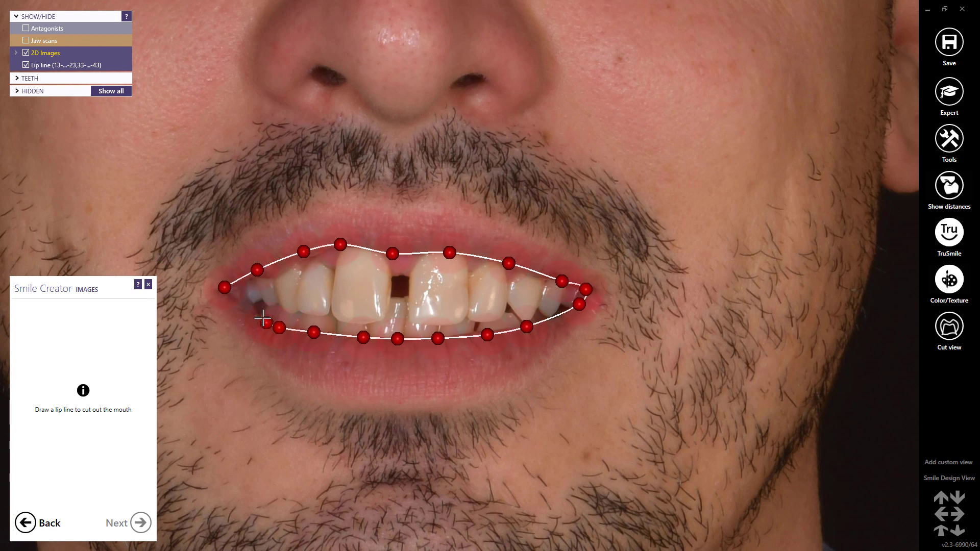
click(248, 310)
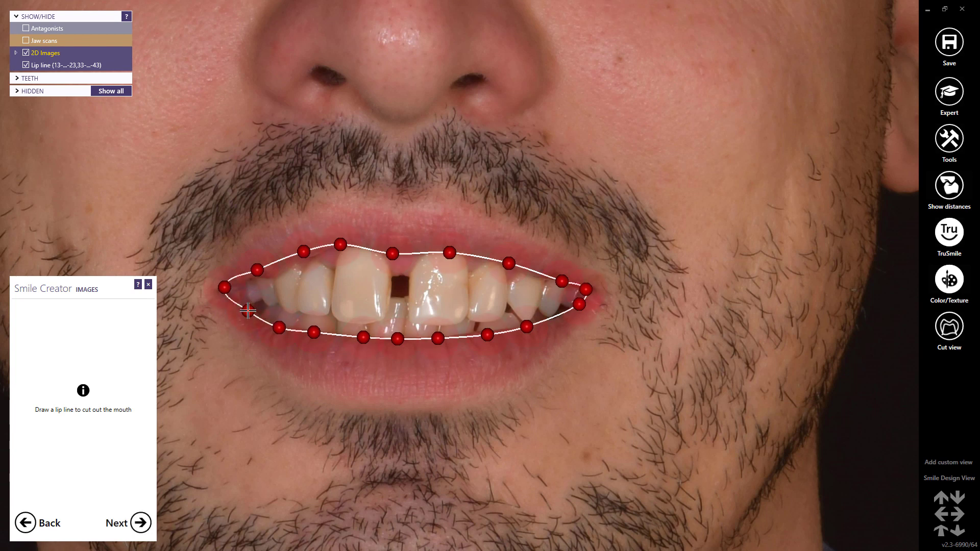
click(228, 287)
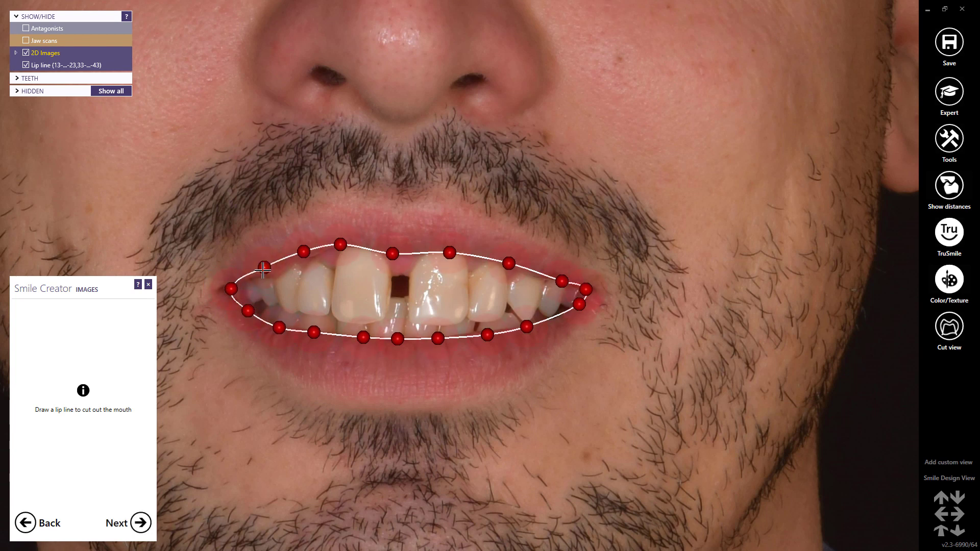
drag(449, 253, 440, 254)
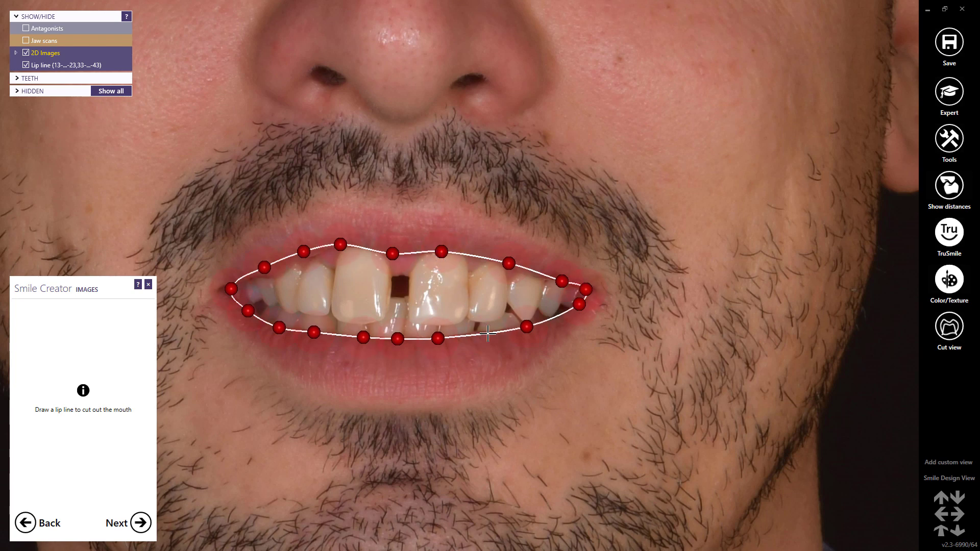
In the helpers step, mark the patient's right and left eyes on the face photo.
click(141, 524)
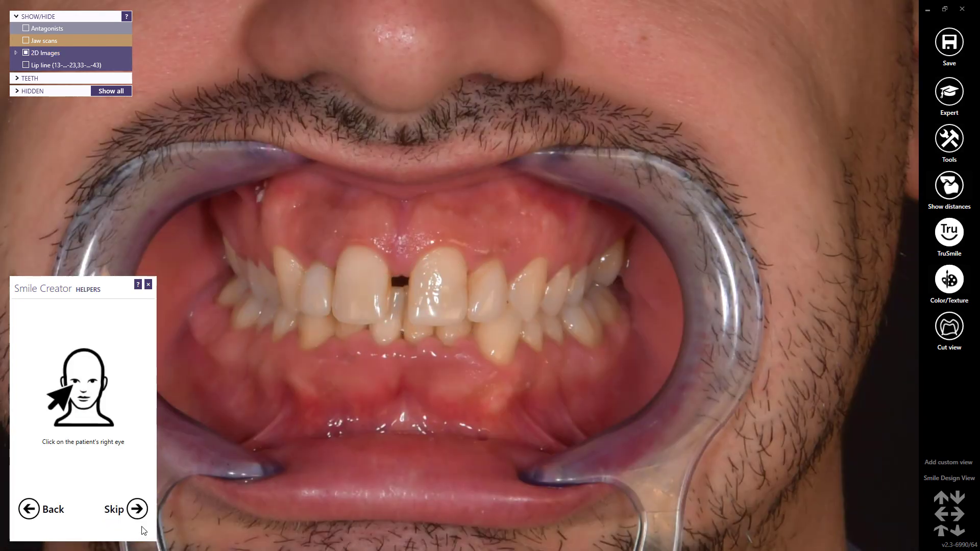
scroll(407, 350, down, 3)
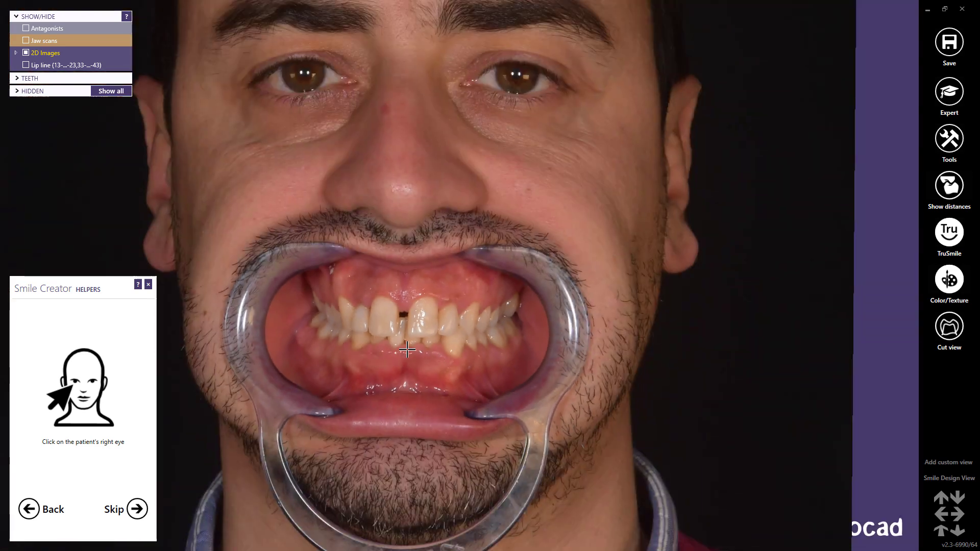
click(303, 75)
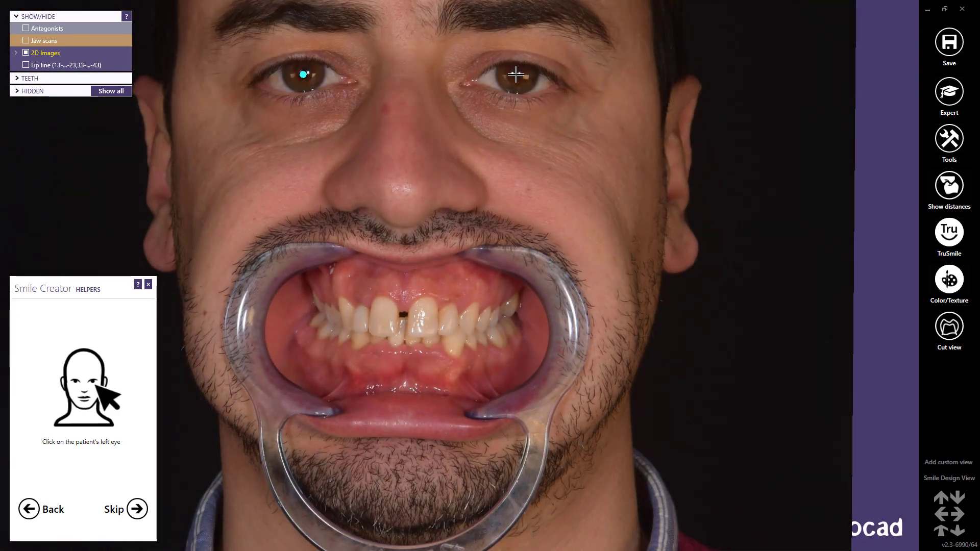
click(515, 74)
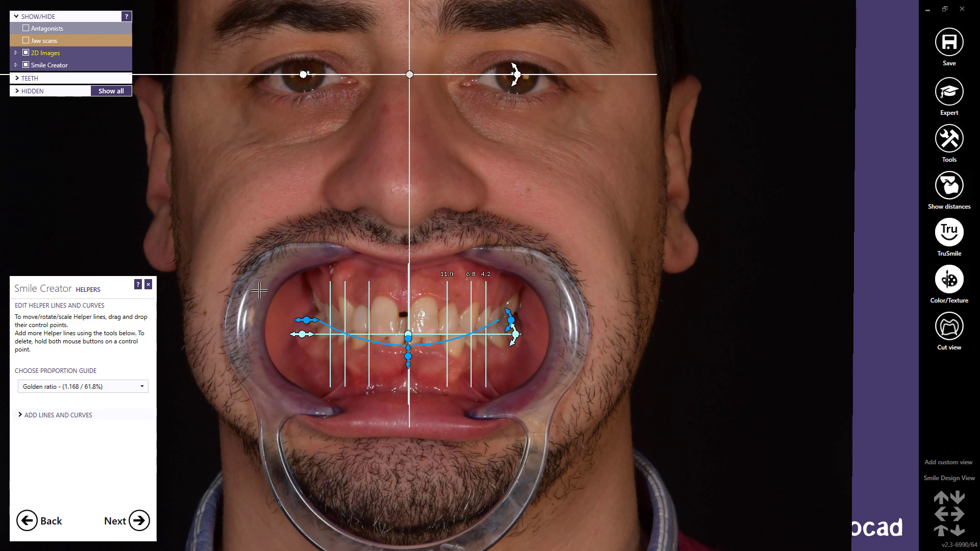
Choose the 100% - 65% - 50% proportion guide.
click(140, 386)
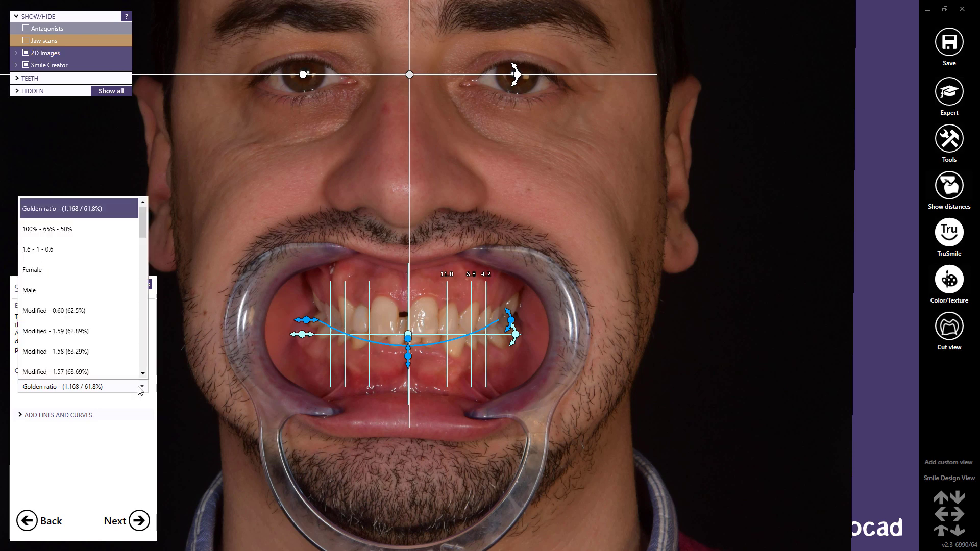
scroll(137, 352, down, 1)
scroll(141, 292, down, 5)
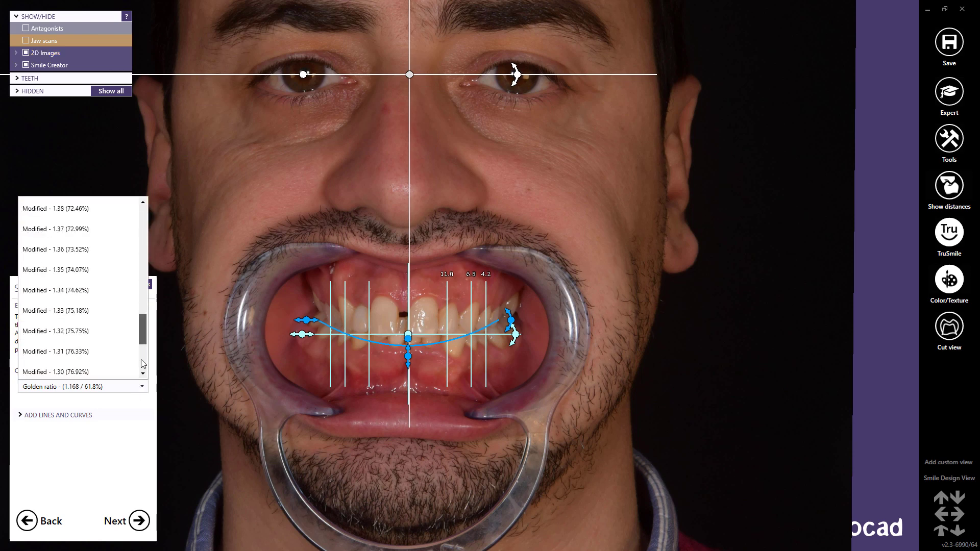
scroll(131, 219, up, 10)
click(57, 229)
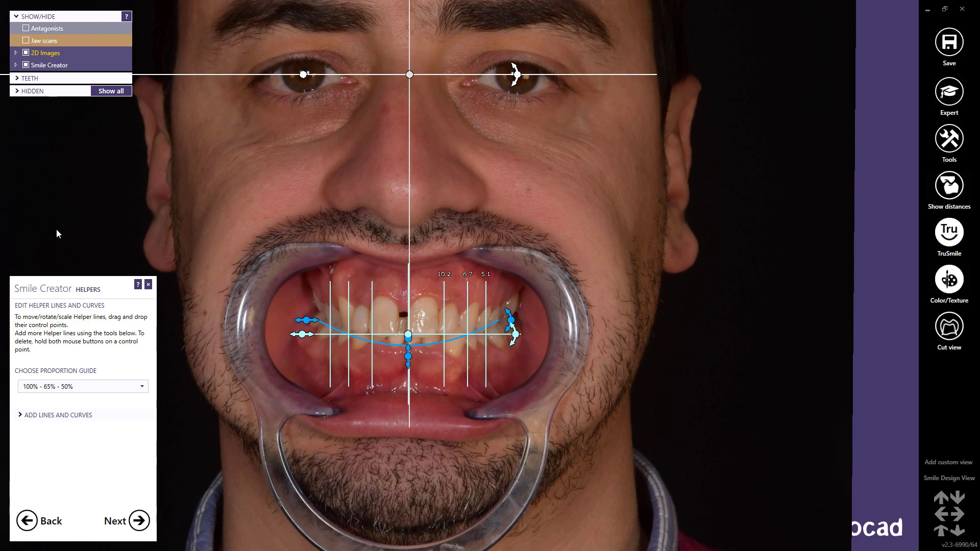
Move, shrink and tilt the proportion guide onto the teeth, flatten and tilt the smile curve, then advance.
scroll(396, 320, up, 2)
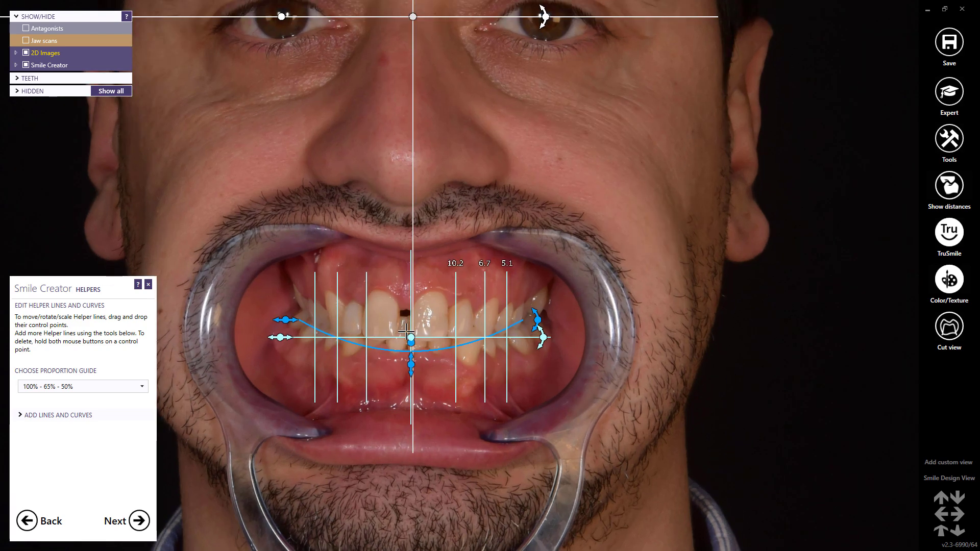
drag(410, 338, 405, 343)
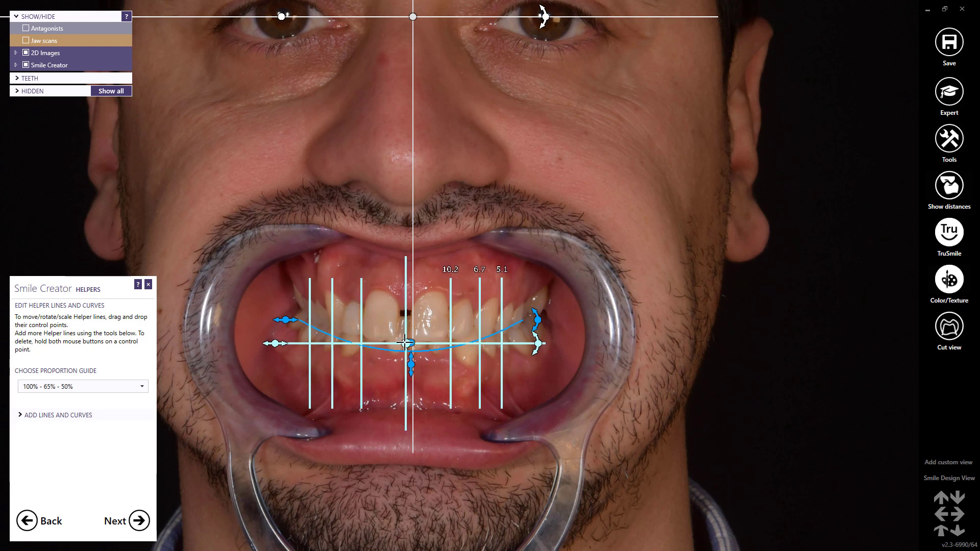
drag(286, 343, 300, 343)
drag(513, 343, 517, 346)
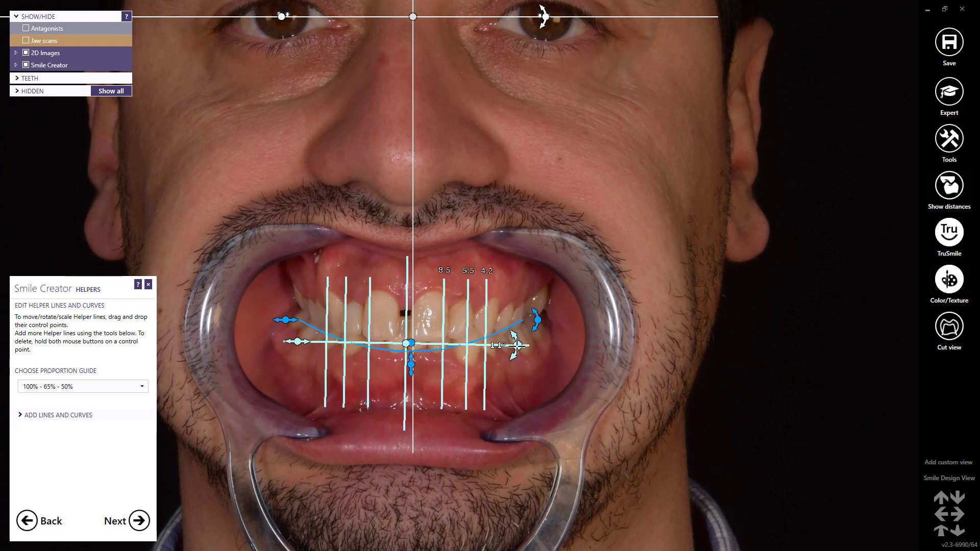
drag(515, 346, 515, 345)
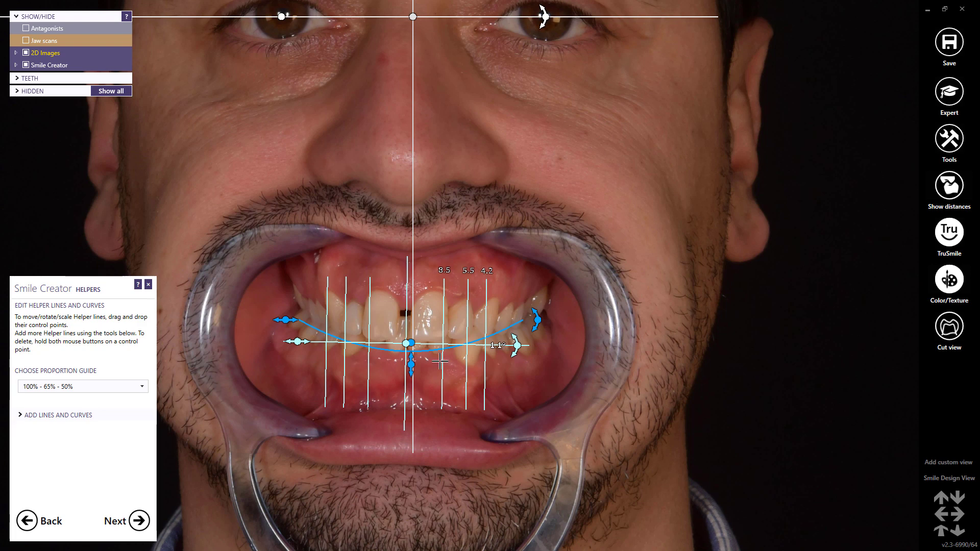
drag(411, 364, 413, 339)
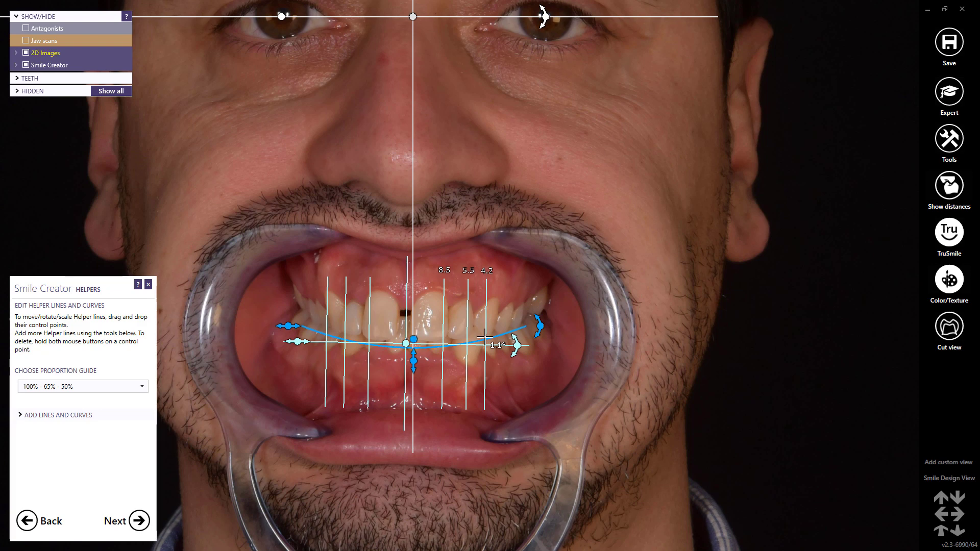
drag(538, 326, 540, 330)
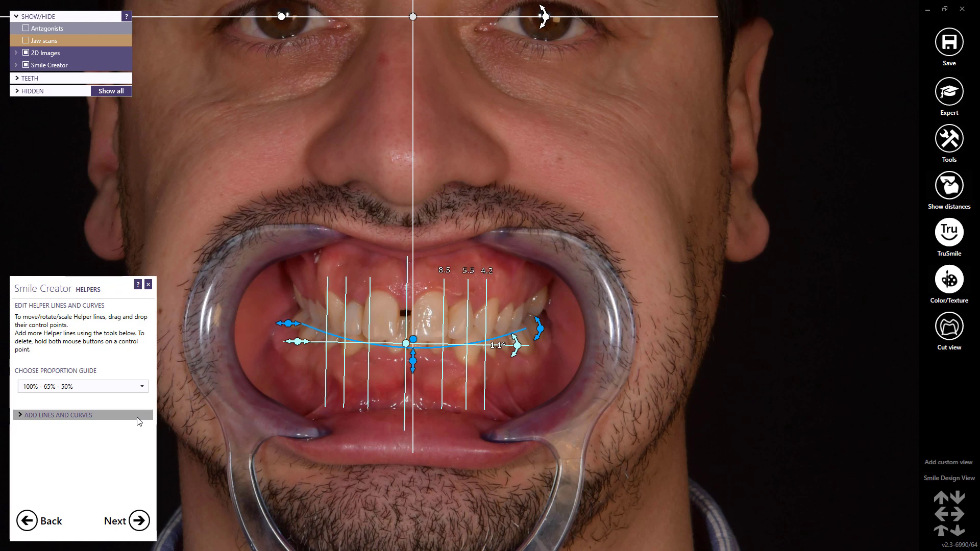
click(139, 520)
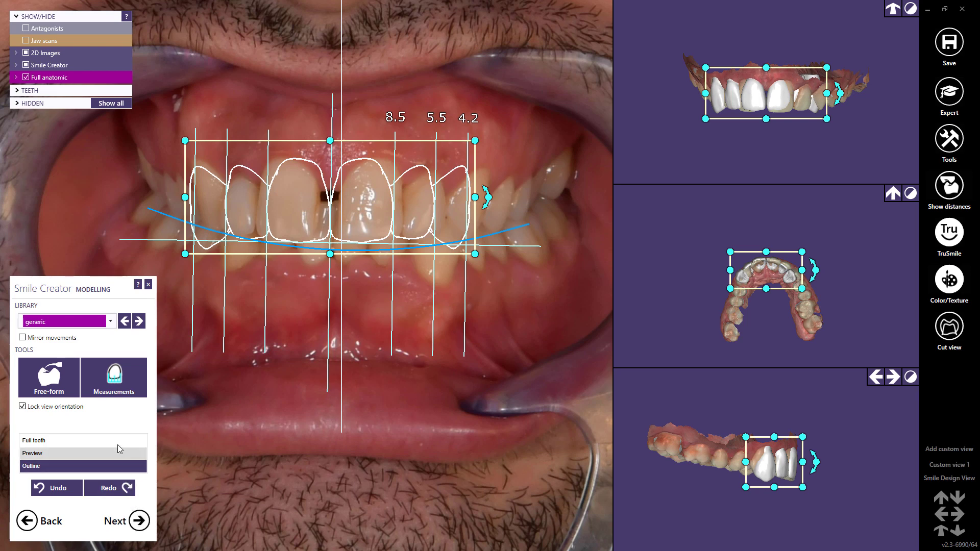
Switch the tooth library to hd, then to pritiQ.
click(110, 321)
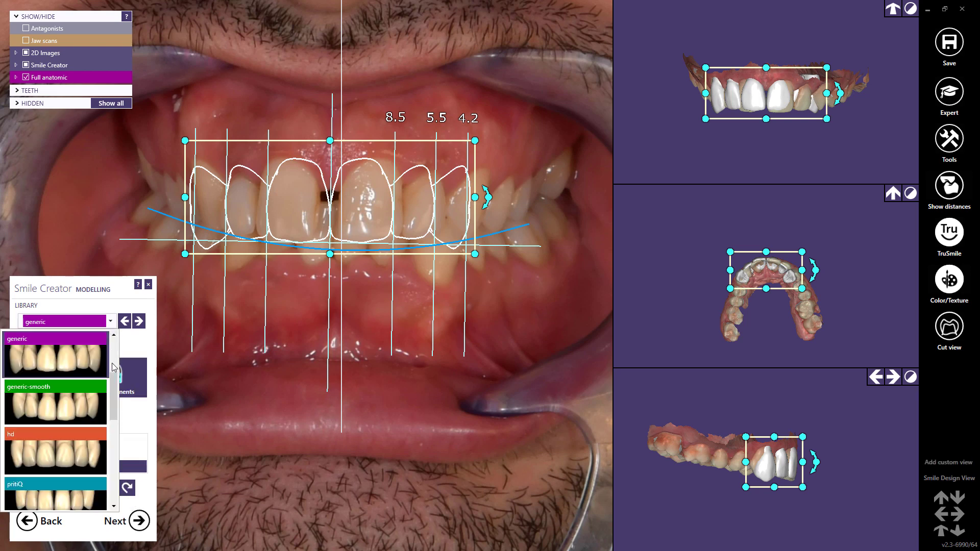
mouse_move(113, 388)
mouse_down()
mouse_move(110, 461)
mouse_move(111, 401)
mouse_up()
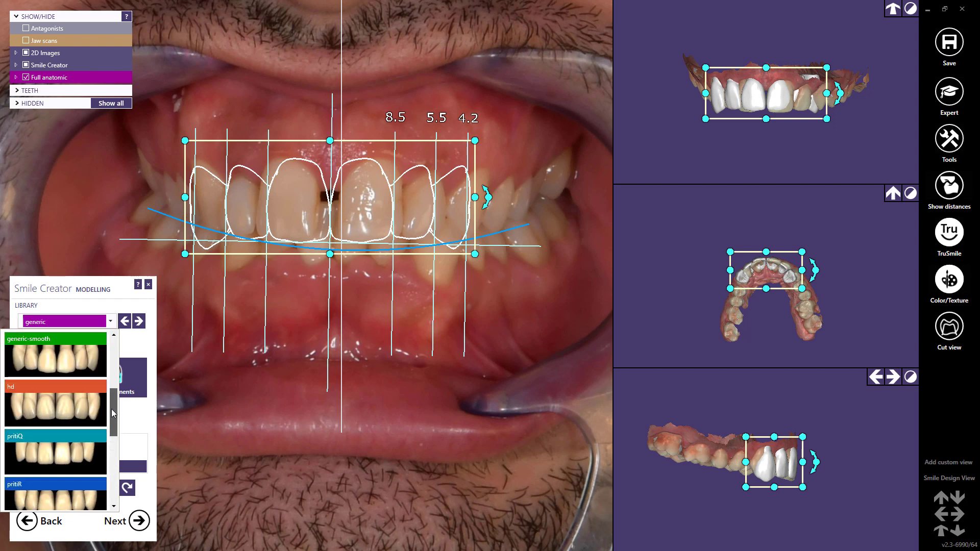
click(62, 388)
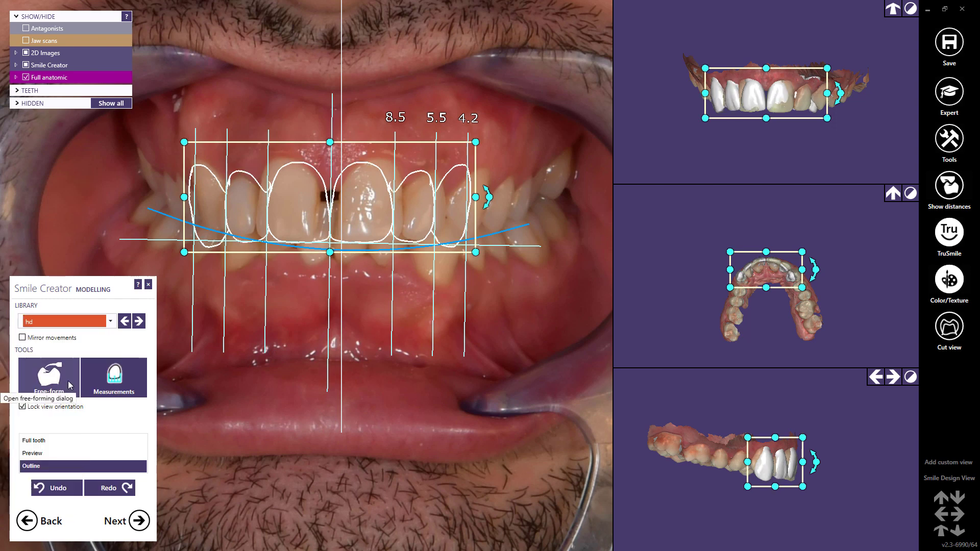
click(138, 322)
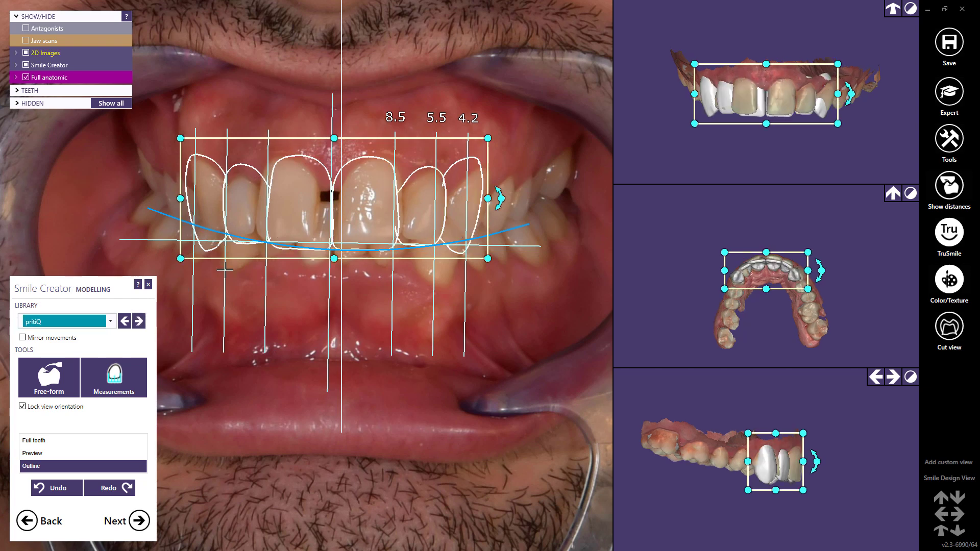
Move, shorten and tilt the tooth outlines, then reposition, lengthen and widen the front teeth in 3D.
drag(301, 210, 295, 221)
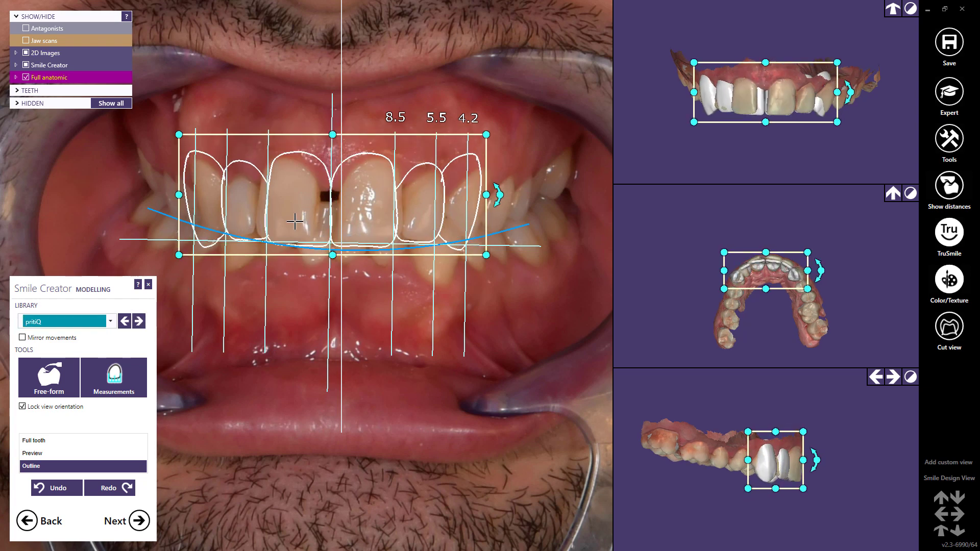
drag(331, 134, 331, 138)
drag(498, 197, 500, 197)
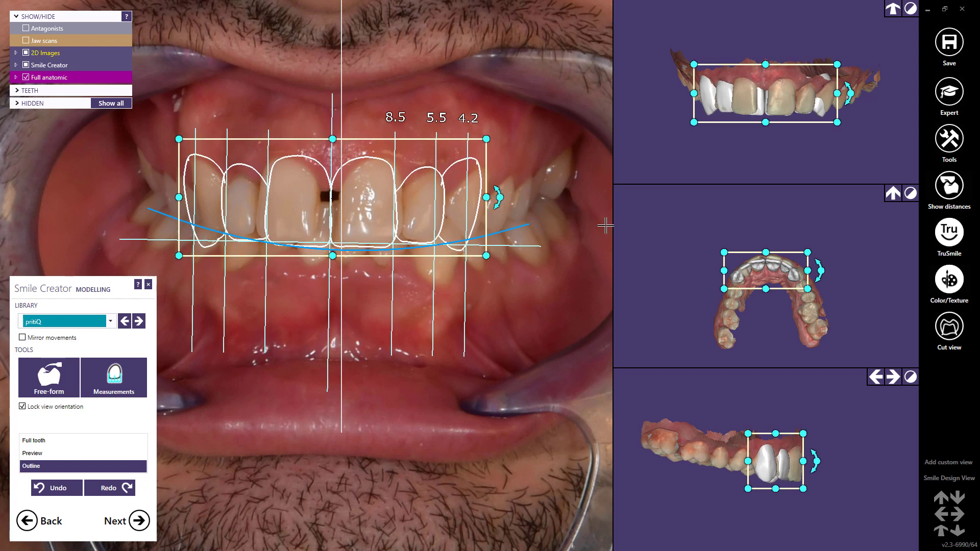
scroll(756, 304, up, 3)
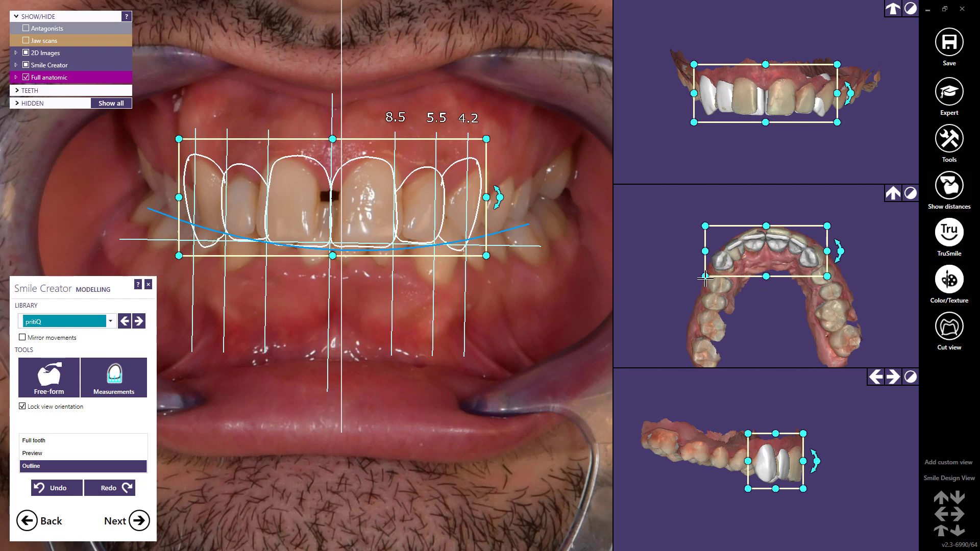
drag(715, 273, 728, 264)
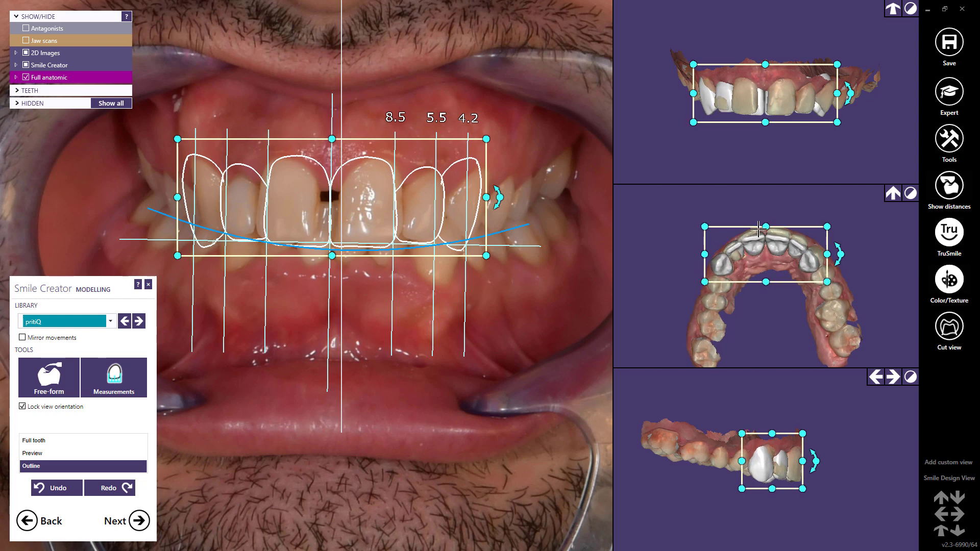
drag(765, 227, 767, 218)
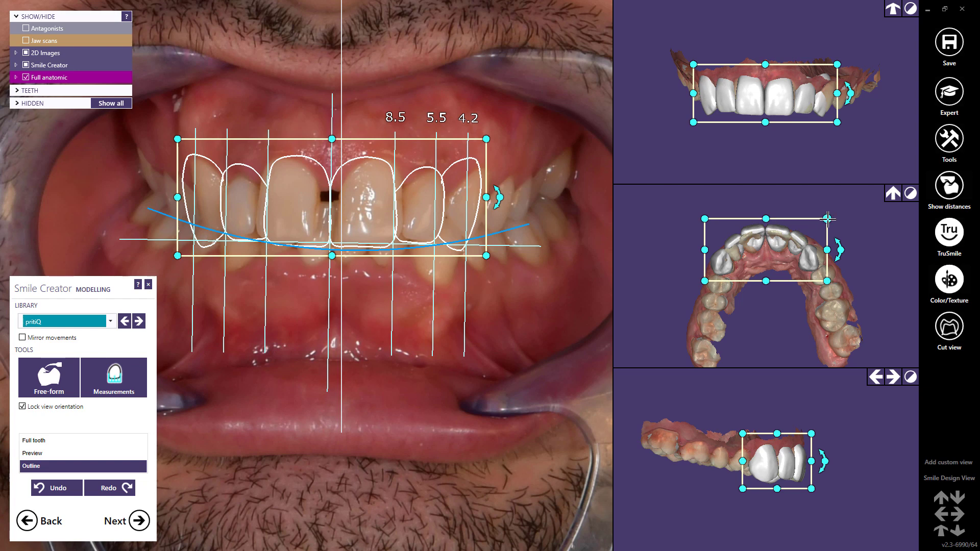
drag(827, 219, 832, 217)
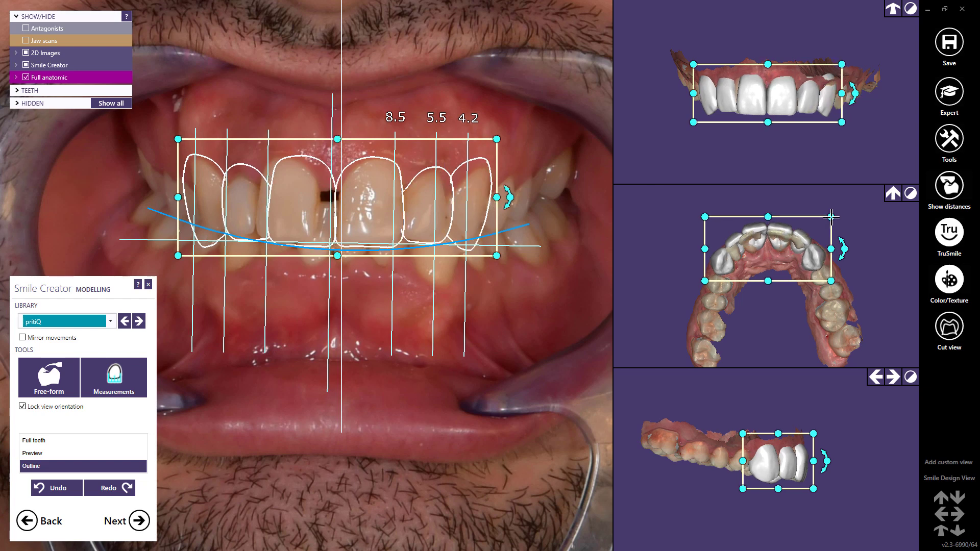
click(788, 147)
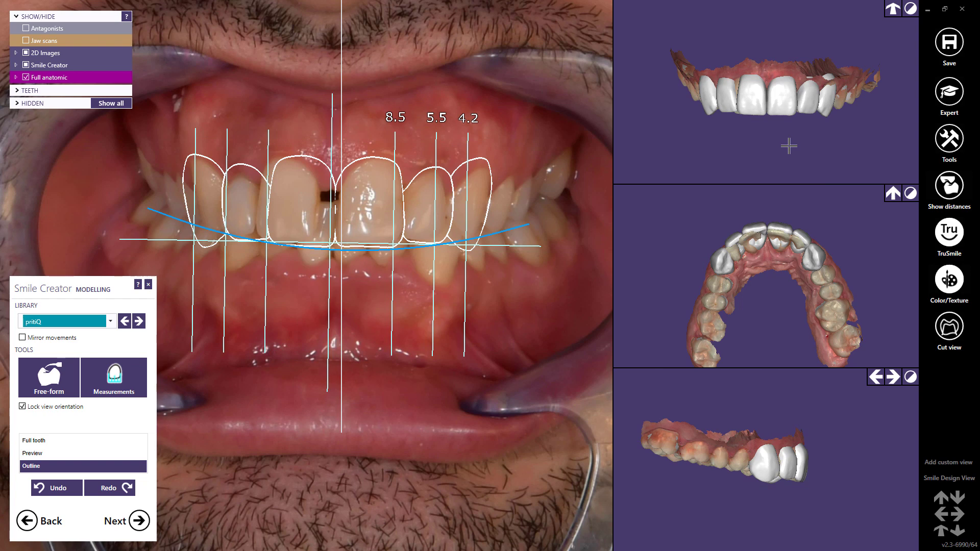
With mirror movements on, shorten the canine from both edges and rotate it slightly.
drag(788, 146, 754, 94)
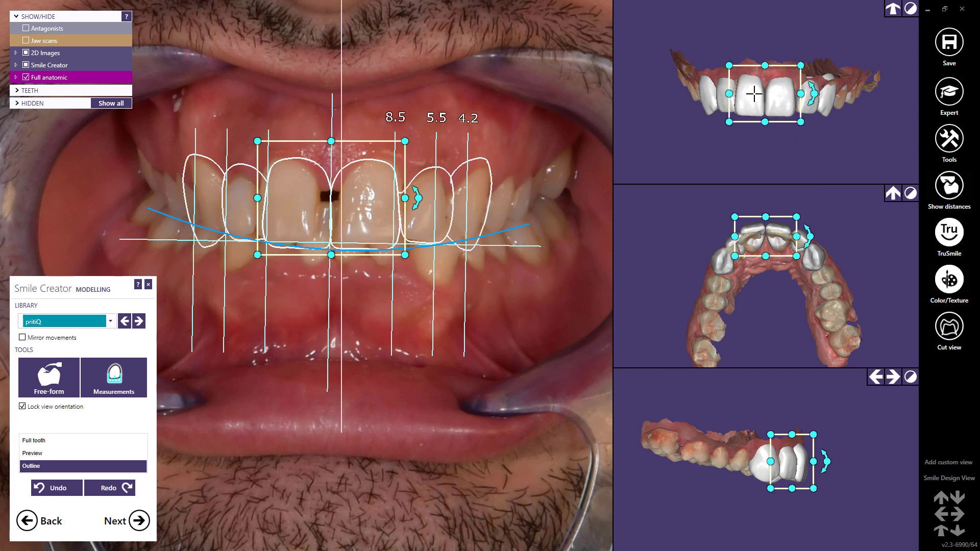
click(812, 109)
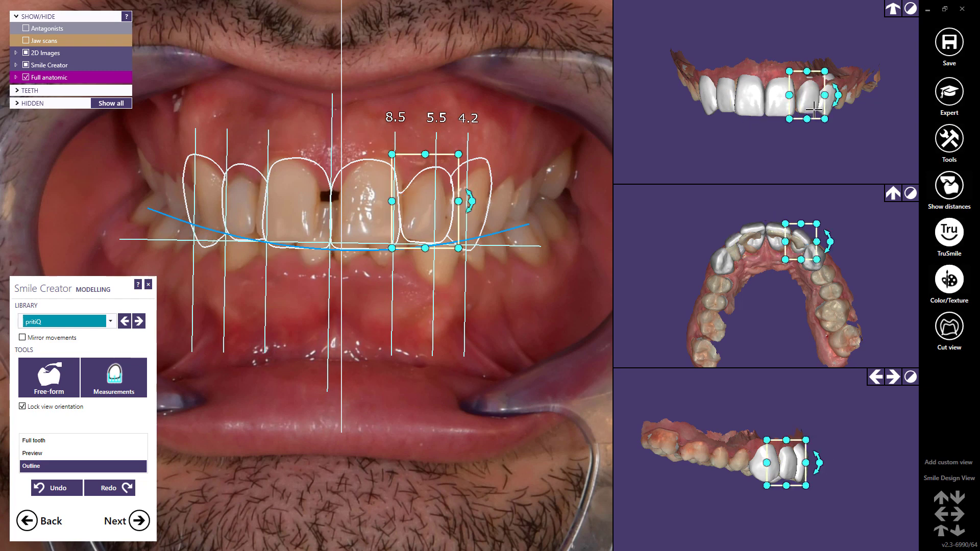
click(827, 110)
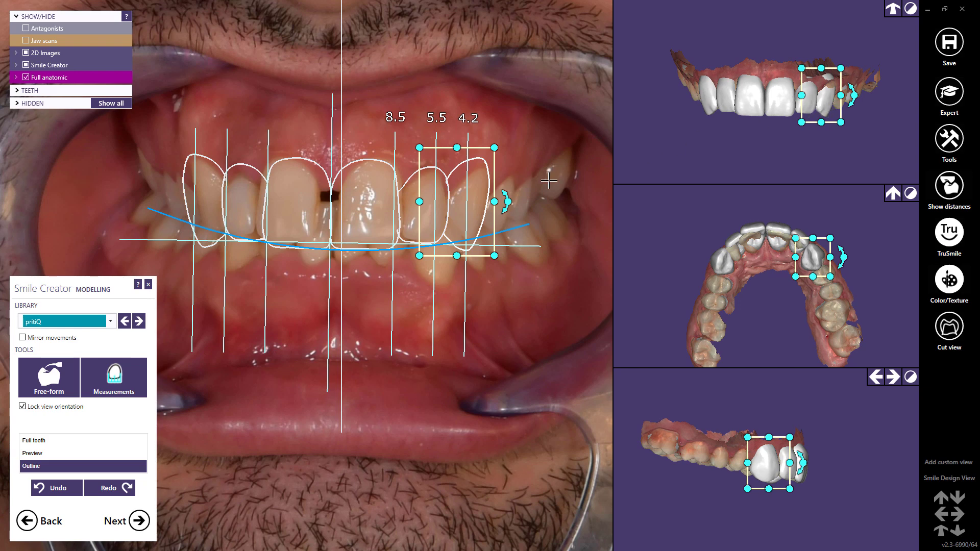
click(23, 338)
drag(821, 123, 822, 121)
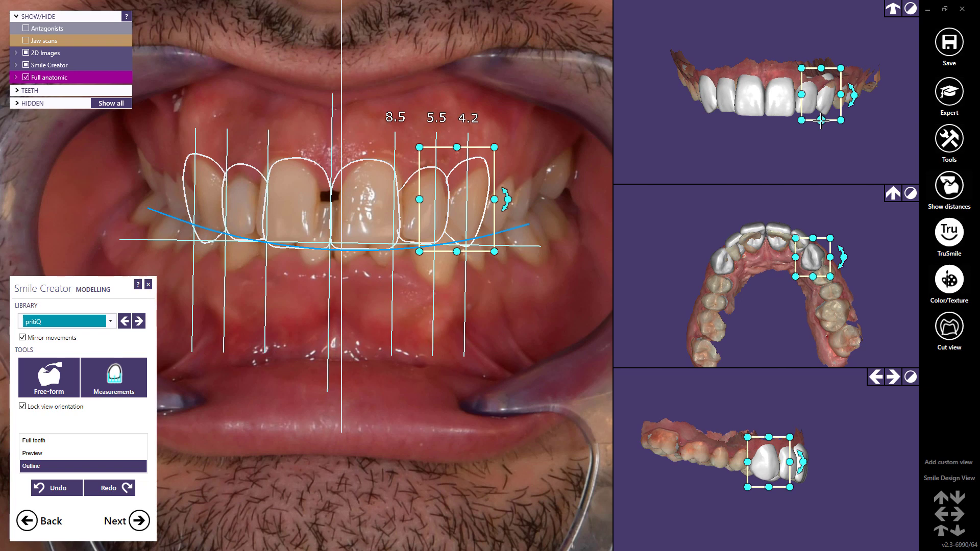
drag(822, 68, 821, 71)
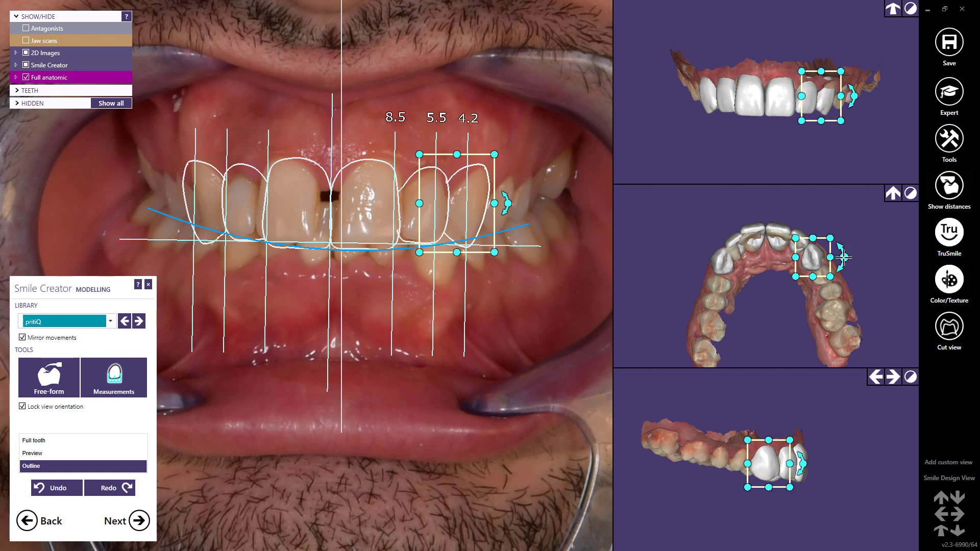
drag(842, 258, 843, 256)
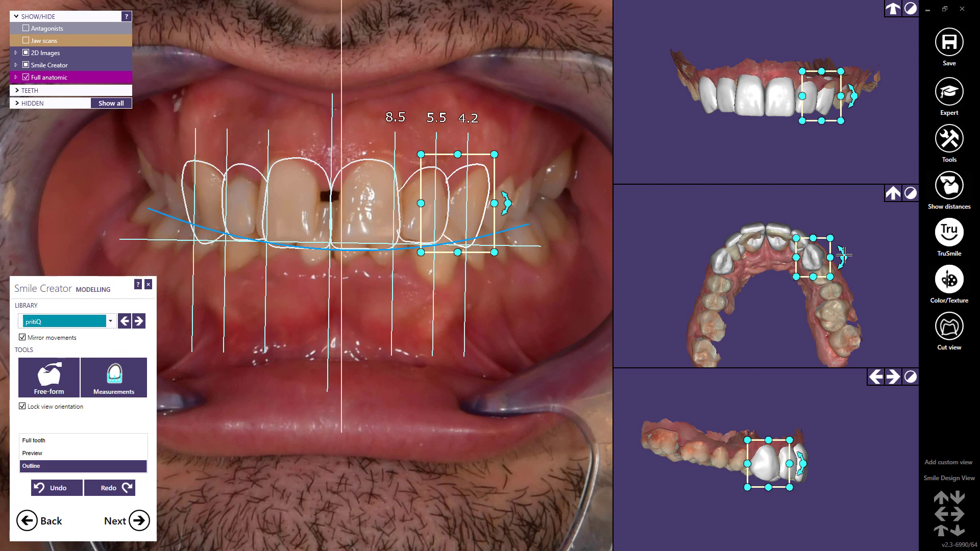
Rotate all six front teeth slightly, turn mirror movements off, and open Free-Forming.
drag(901, 411, 742, 524)
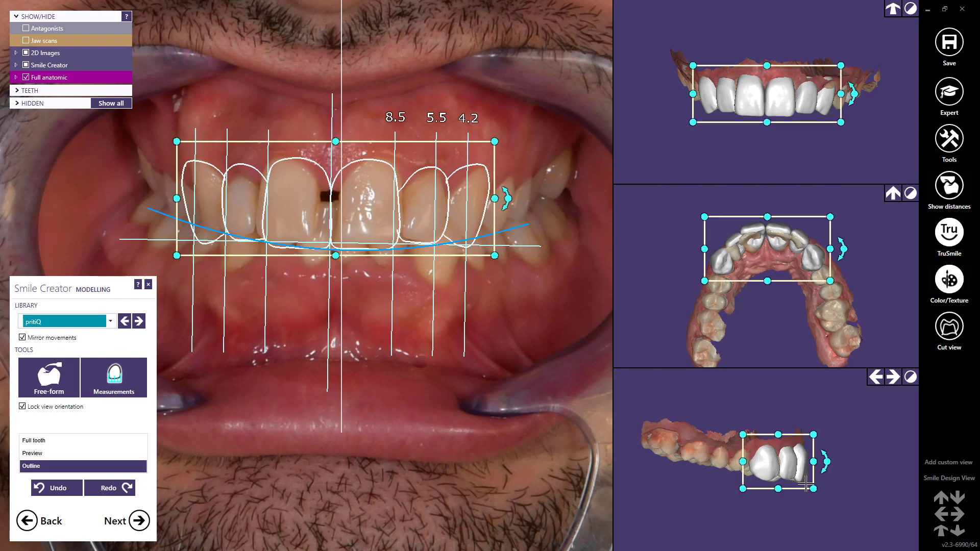
drag(826, 461, 828, 463)
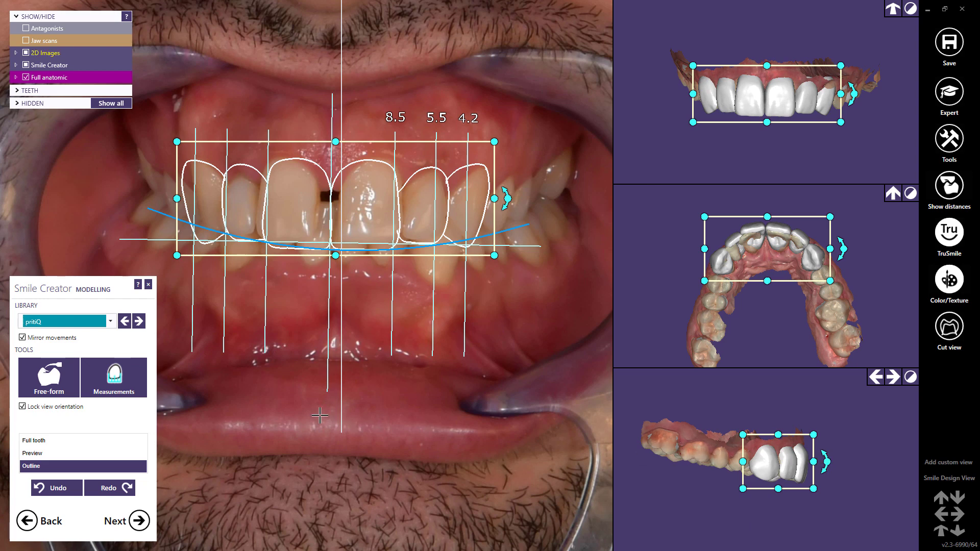
click(24, 339)
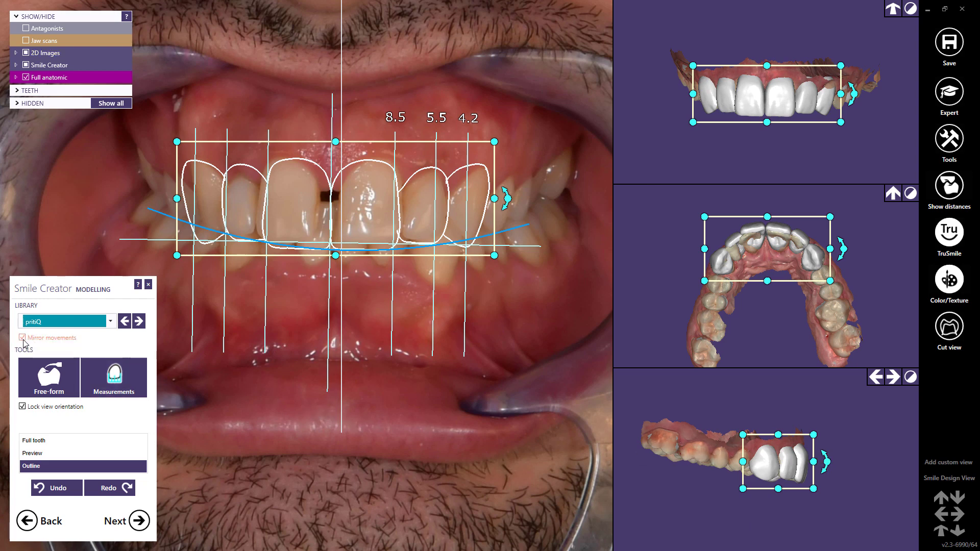
click(35, 375)
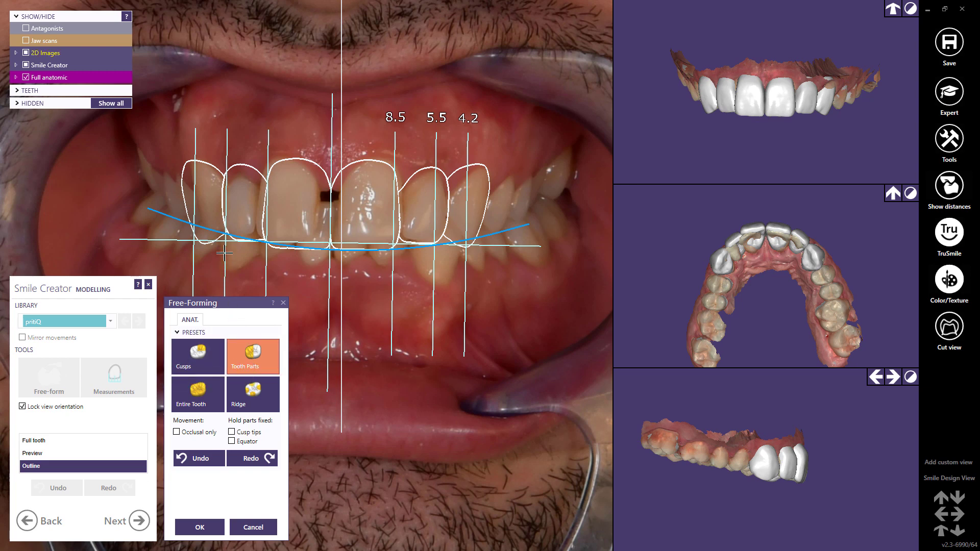
Free-form a front tooth outline in Entire Tooth mode, apply it, and show the Preview rendering.
drag(226, 236, 228, 239)
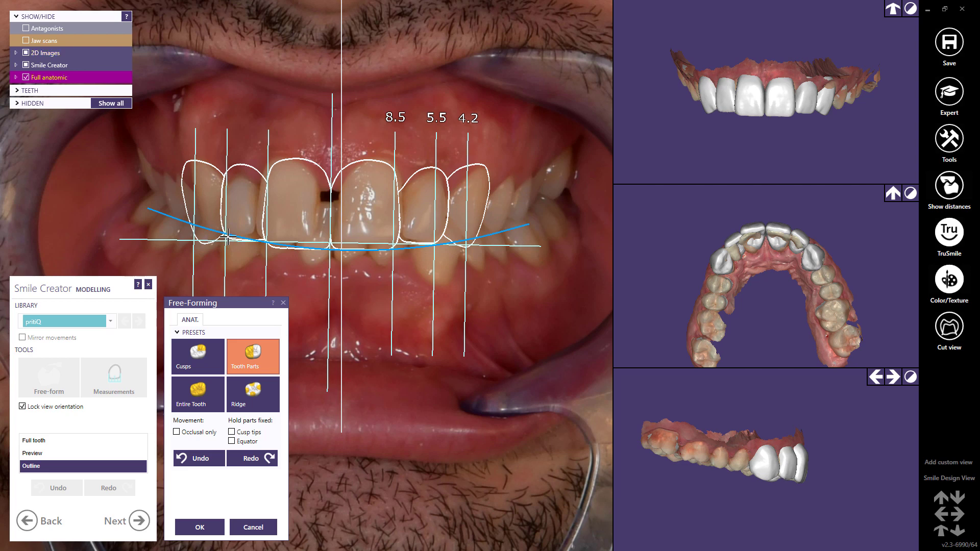
click(192, 380)
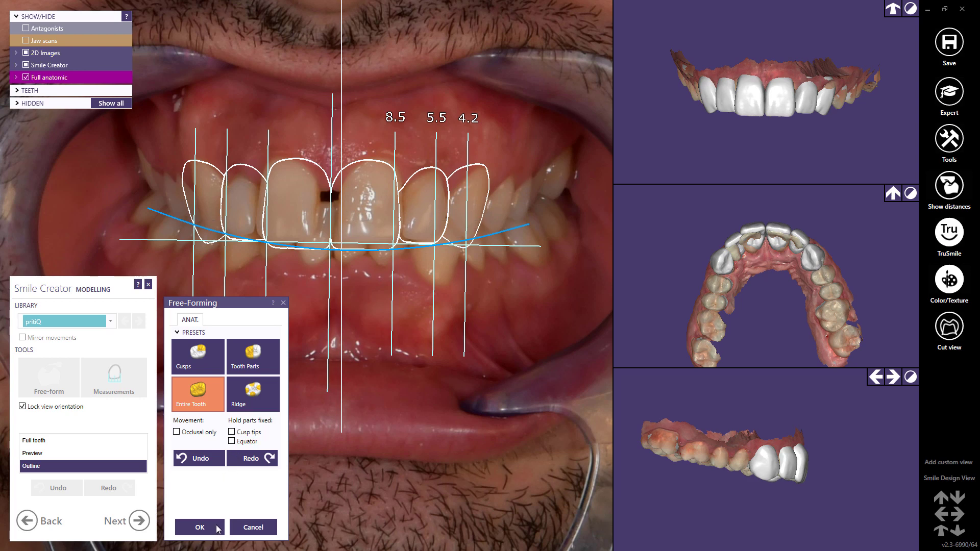
click(199, 527)
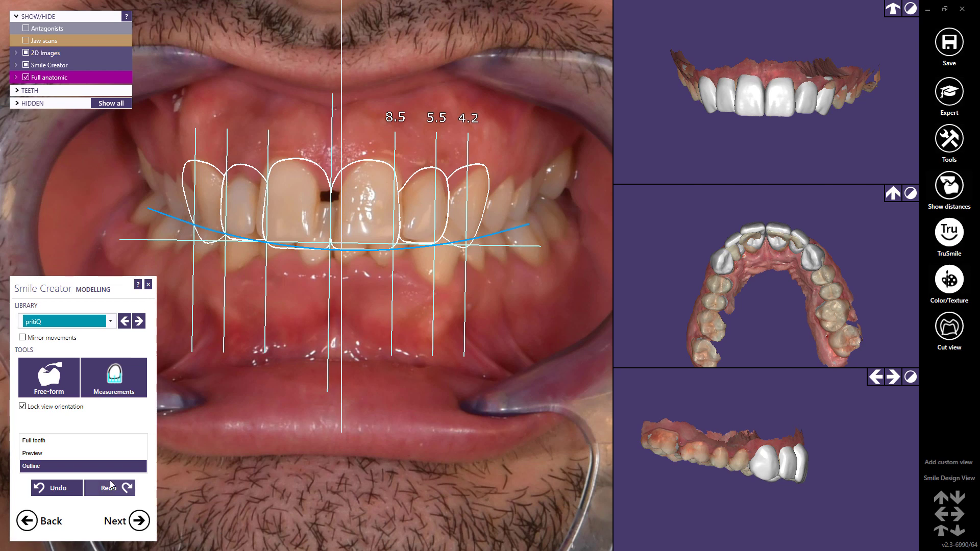
click(61, 453)
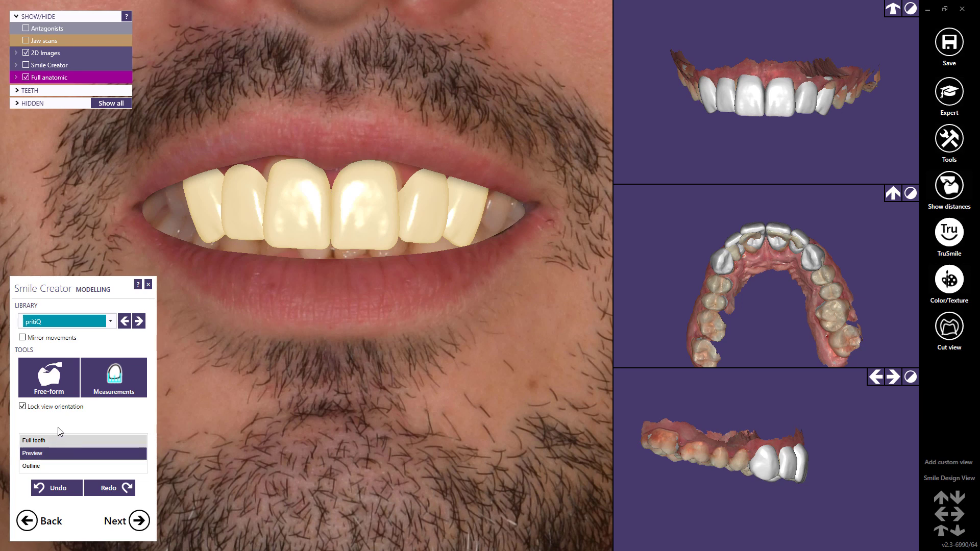
With mirroring on, move the upper central incisor up, widen it slightly, and resize its height.
click(23, 337)
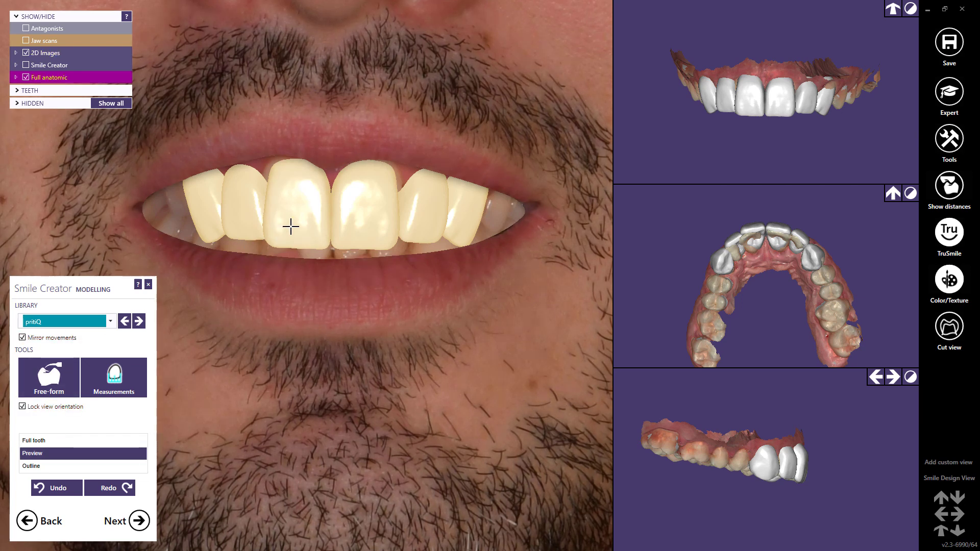
click(291, 226)
drag(291, 226, 290, 224)
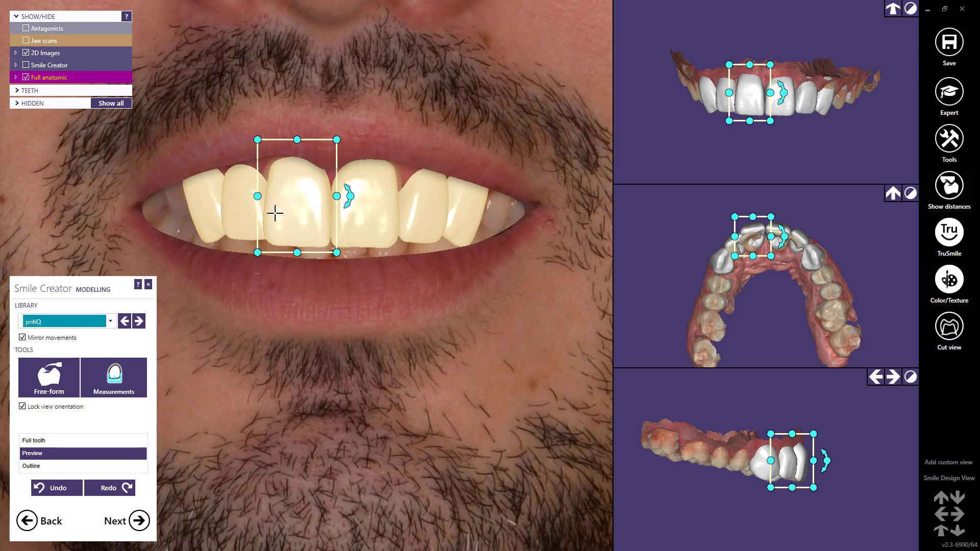
drag(257, 196, 258, 196)
drag(297, 252, 297, 251)
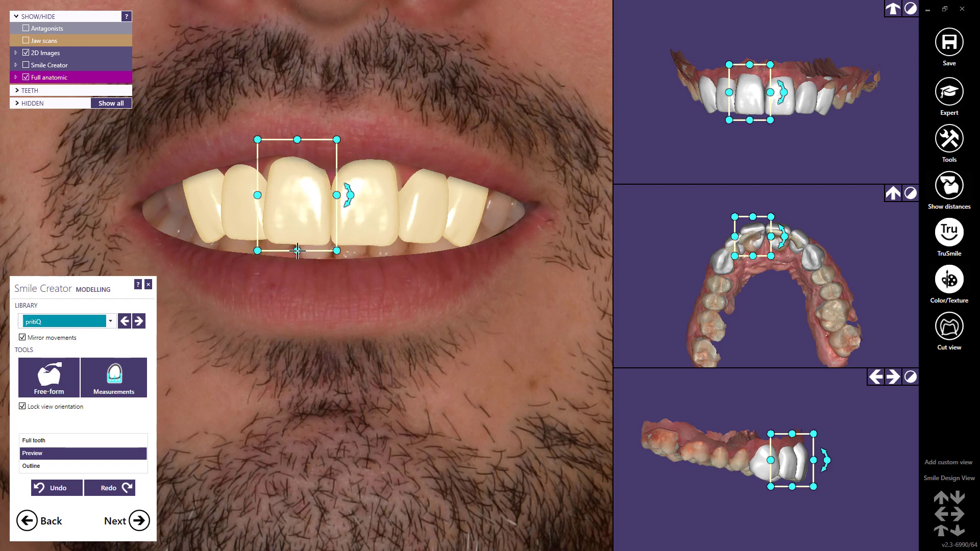
drag(257, 138, 257, 137)
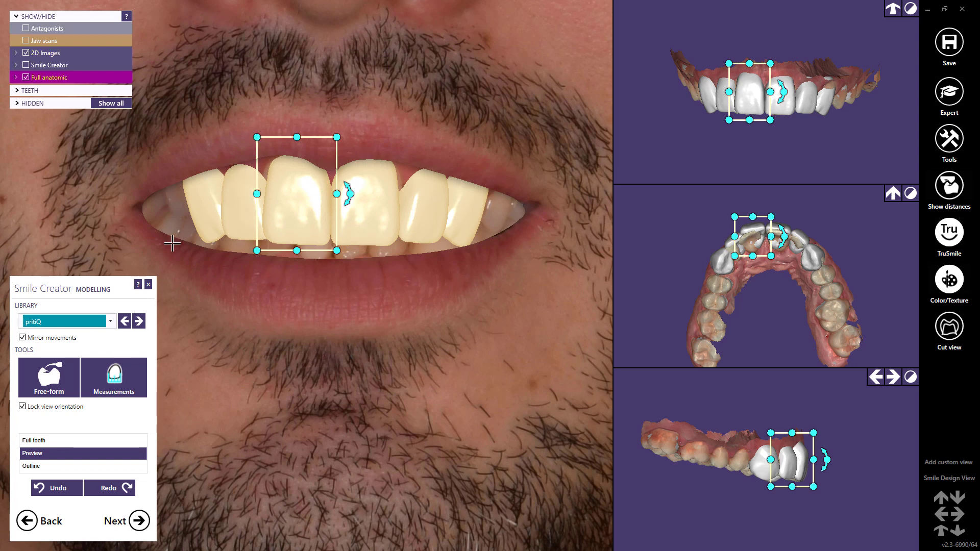
Turn mirror movements off and select the lateral incisor, then the canine.
click(21, 339)
click(372, 280)
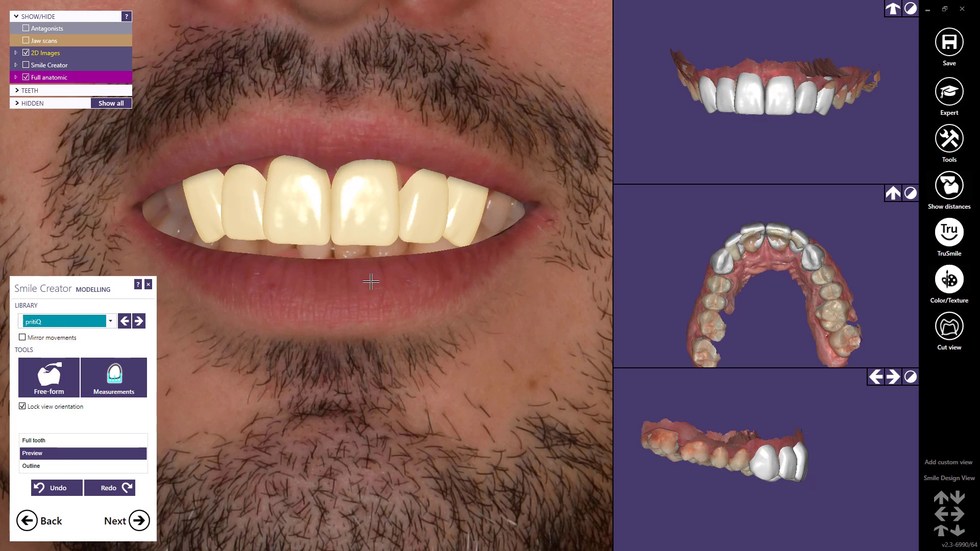
click(421, 210)
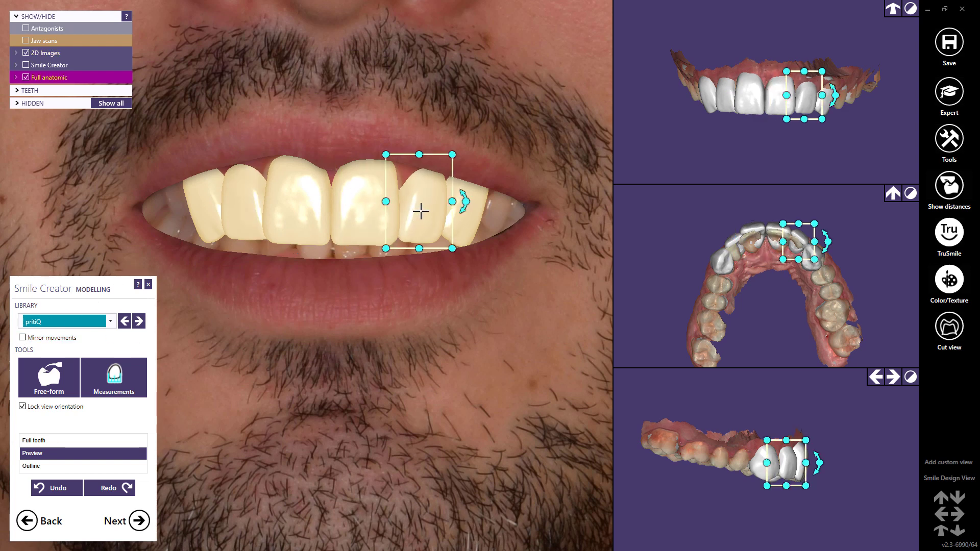
click(468, 220)
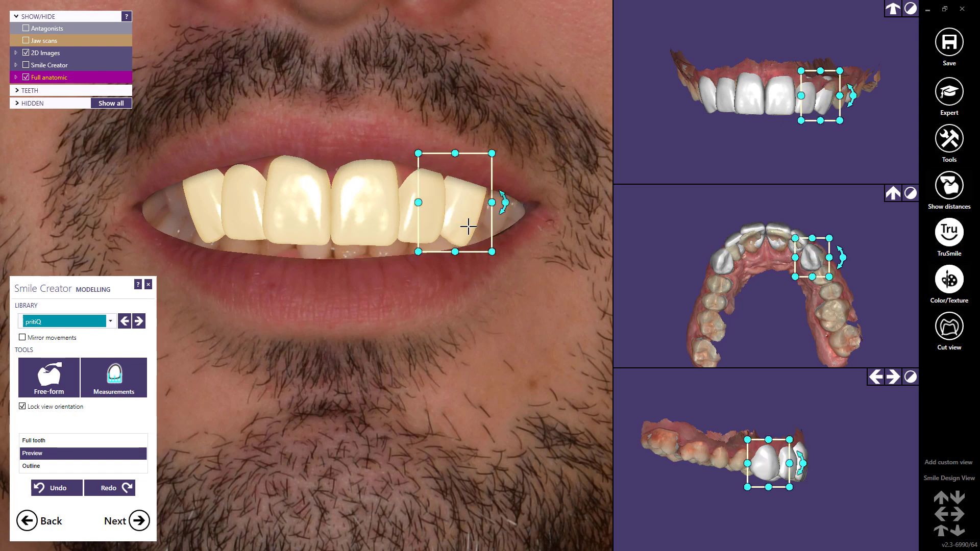
Overlay tooth outlines on the retracted photo and read the six front teeth's widths and lengths.
click(88, 466)
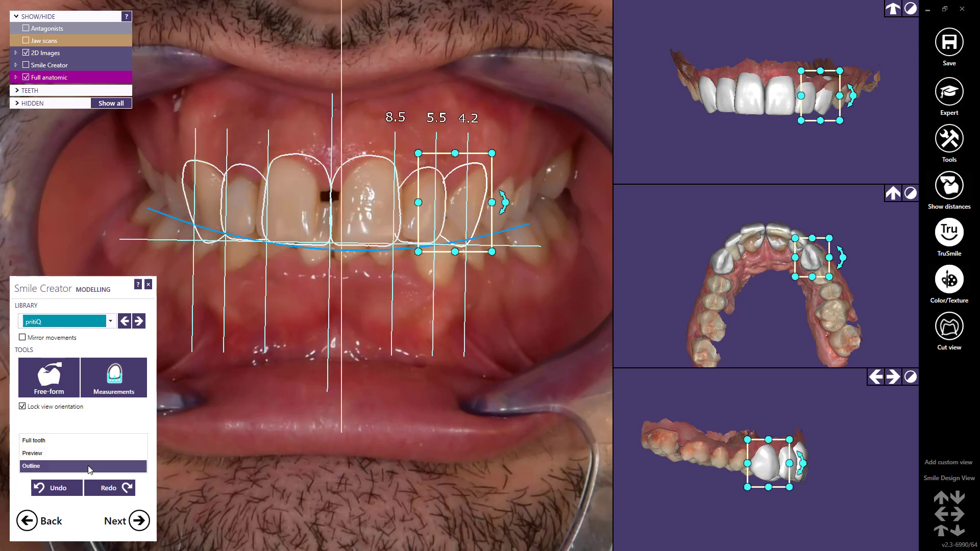
click(128, 377)
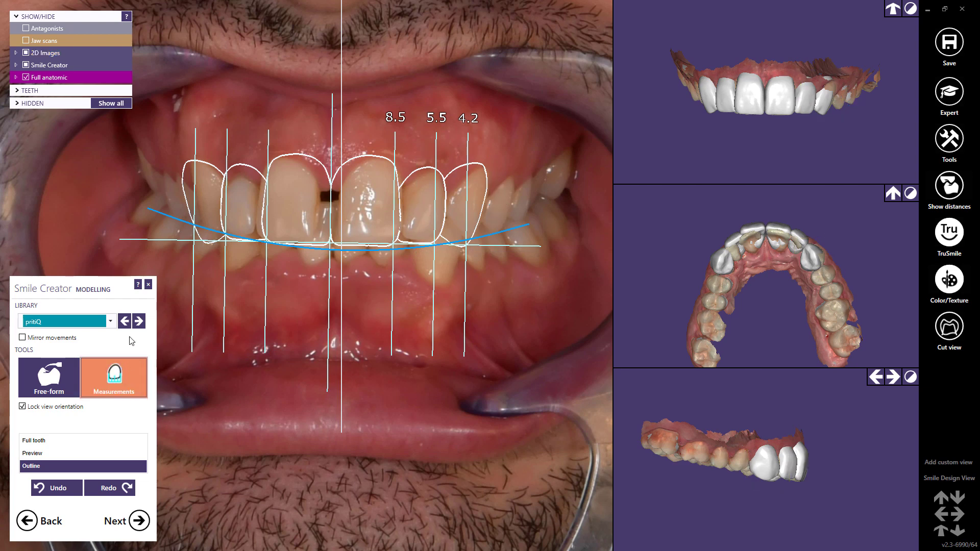
drag(156, 135, 538, 271)
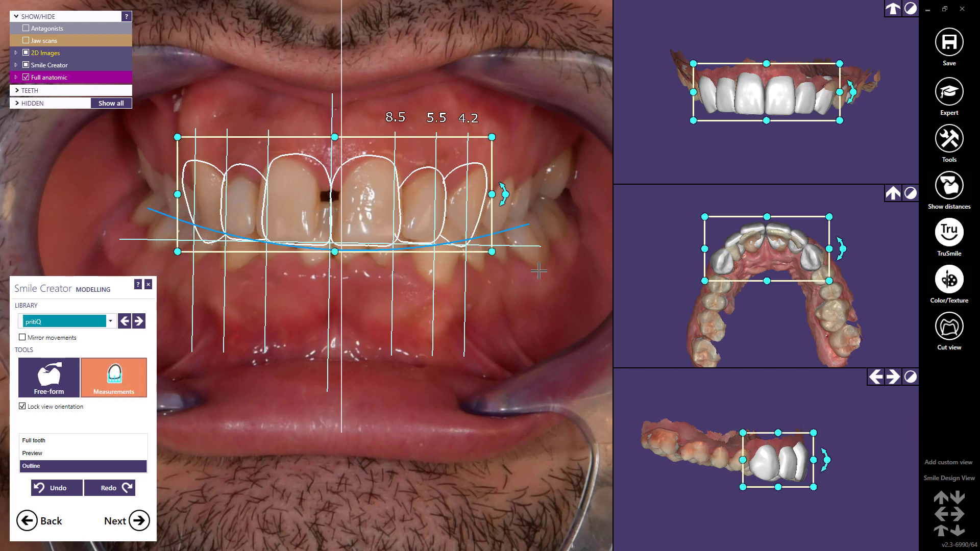
mouse_move(307, 221)
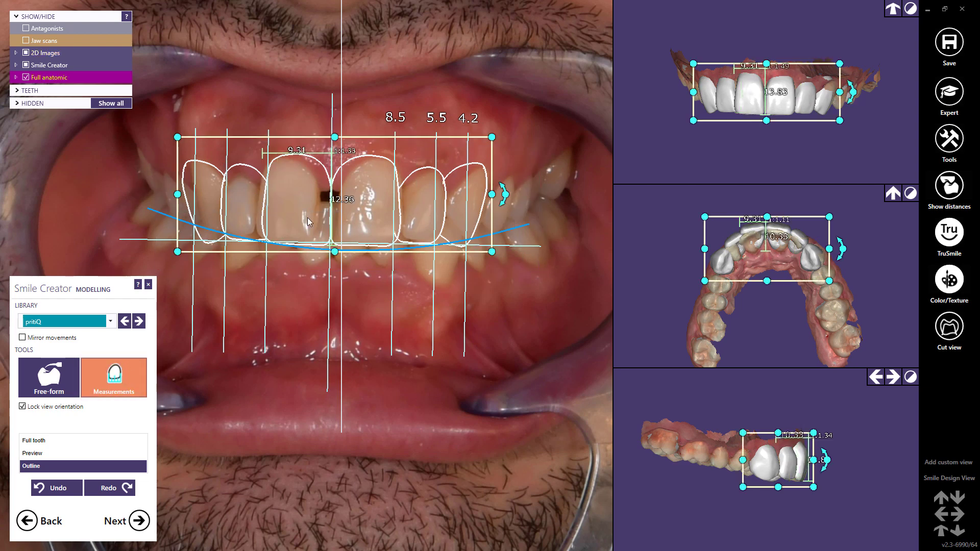
mouse_move(419, 228)
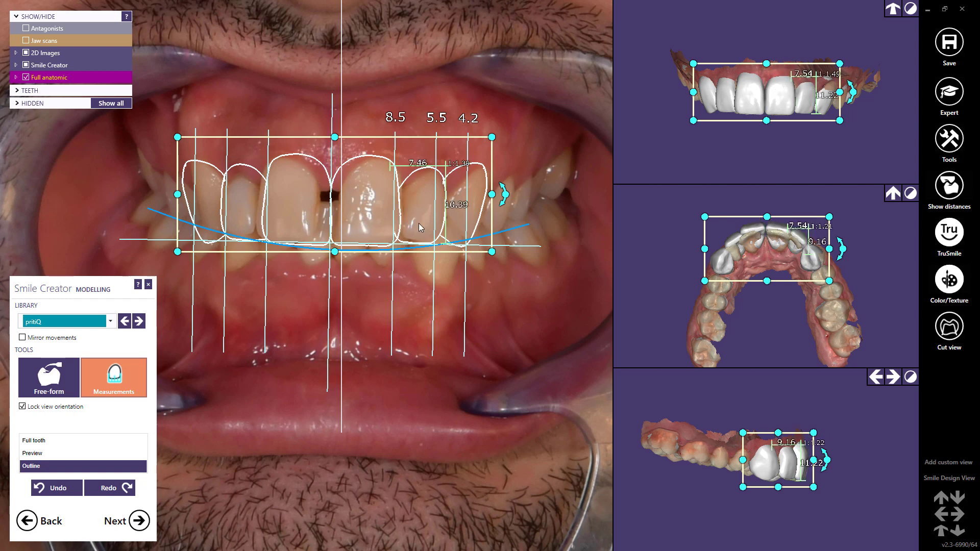
Clear the selection, switch measurements off, and advance to the smile preview.
click(286, 320)
click(137, 390)
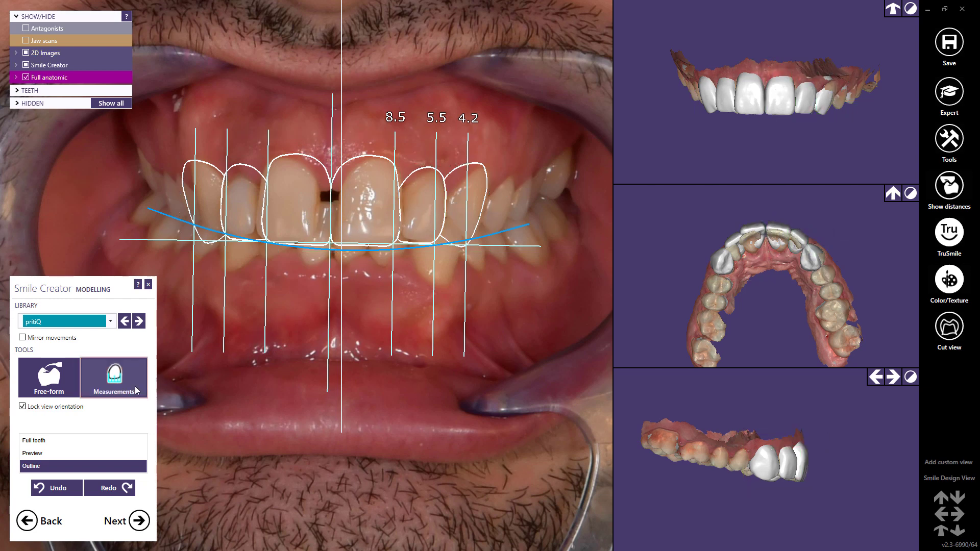
click(138, 521)
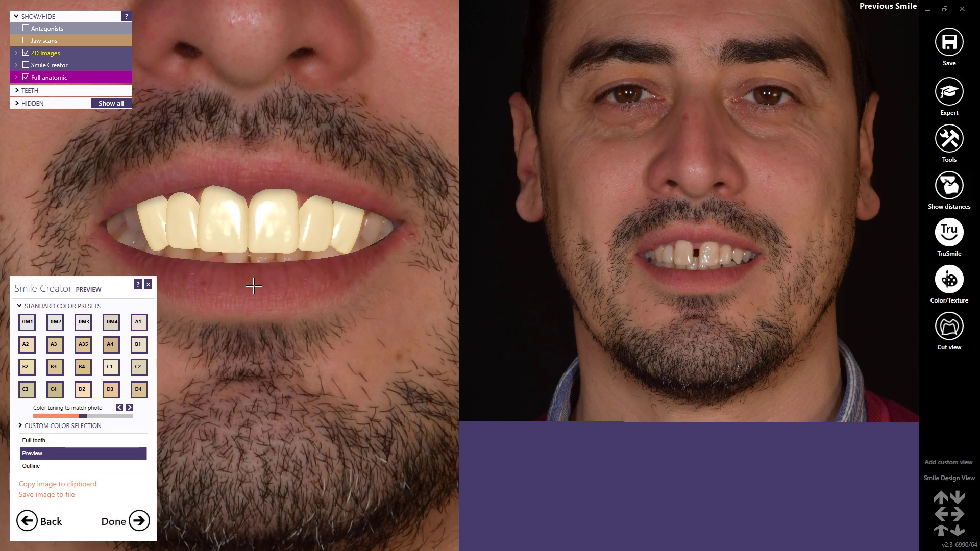
Try a standard shade preset, then set a custom base tooth colour sampled from the photo.
scroll(254, 286, down, 2)
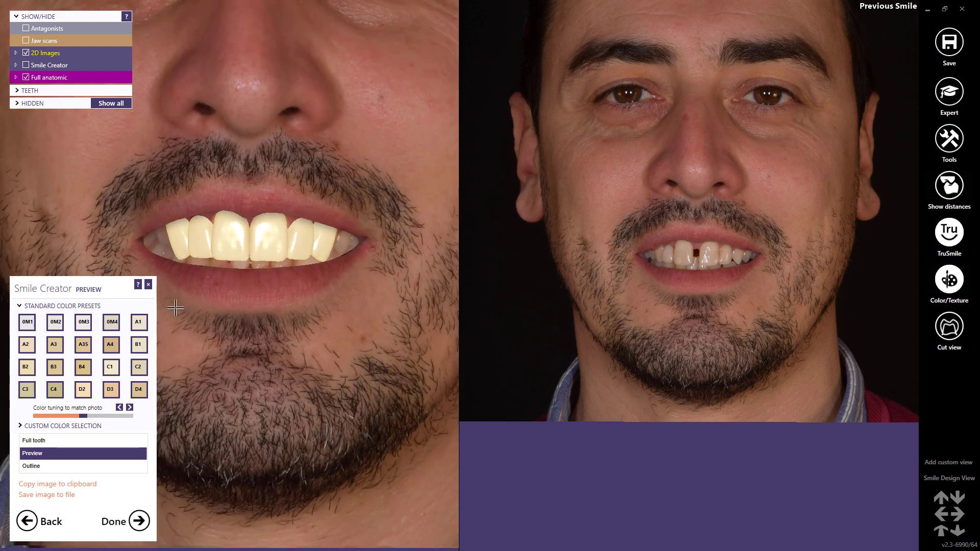
click(83, 346)
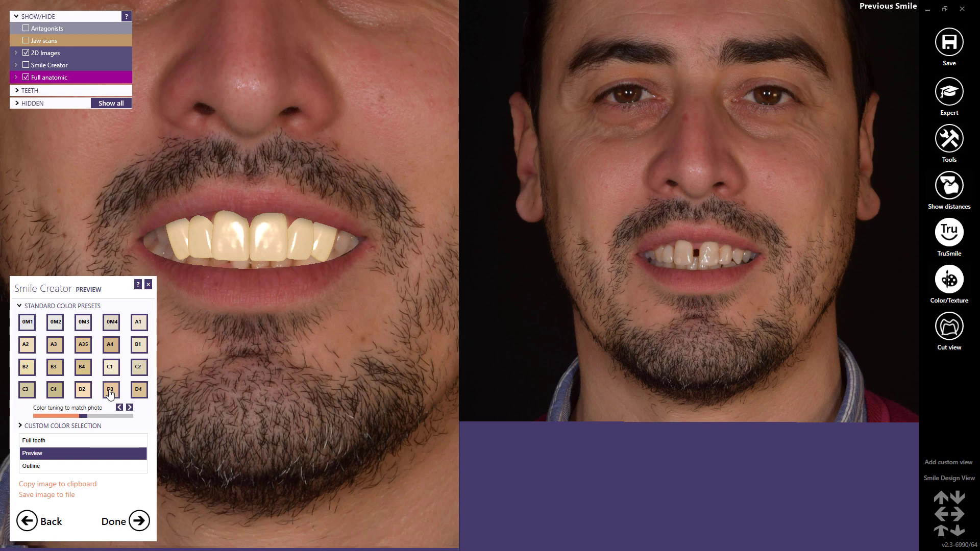
click(75, 426)
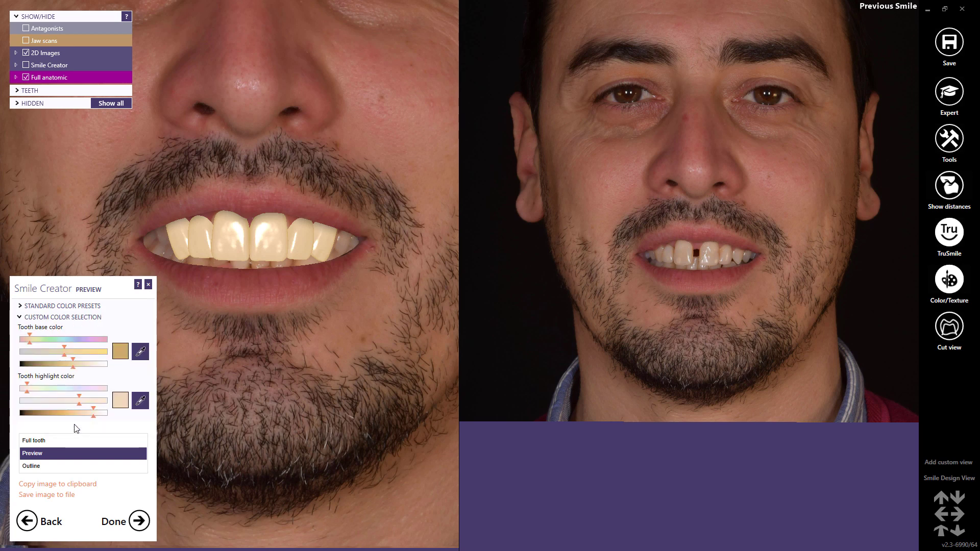
click(141, 352)
click(299, 262)
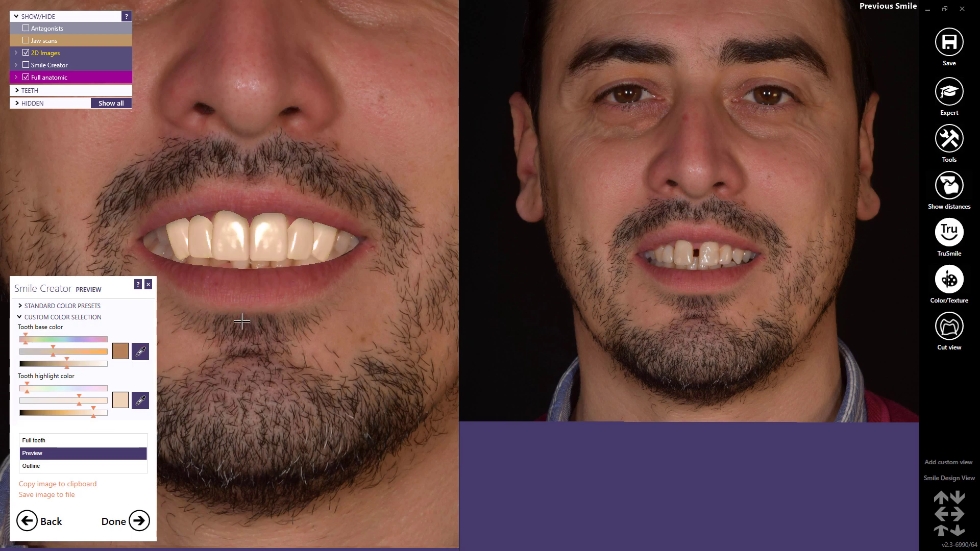
Sample the highlight colour from the patient's natural teeth in the photo.
click(139, 403)
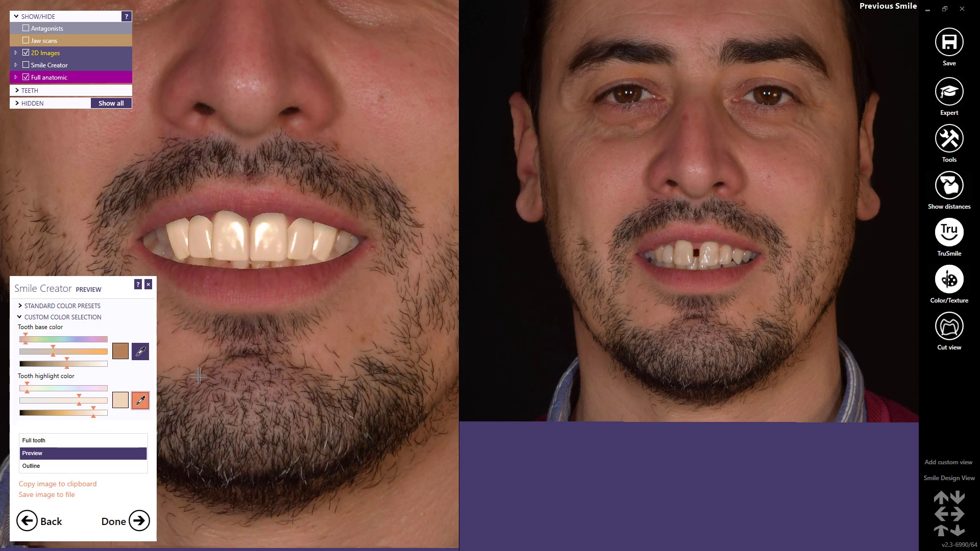
scroll(698, 269, up, 3)
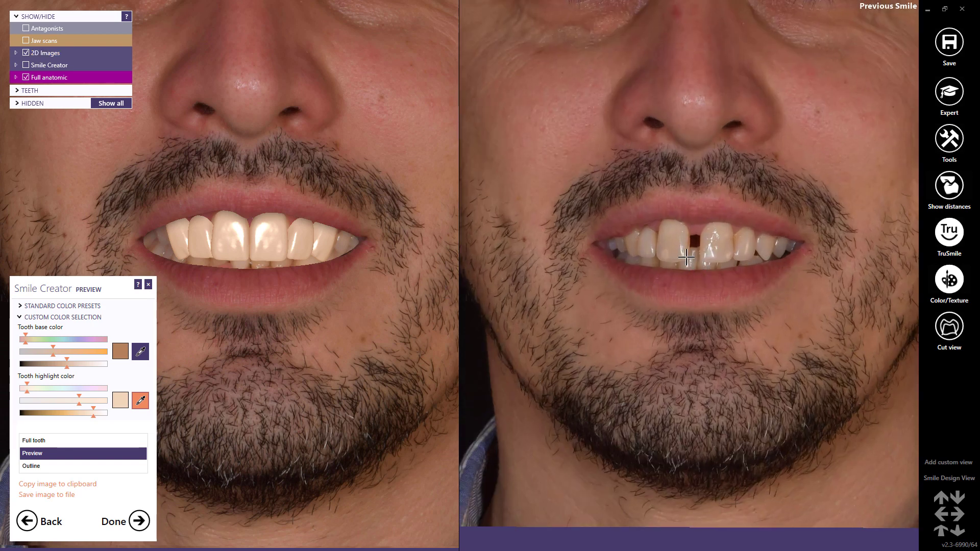
click(684, 256)
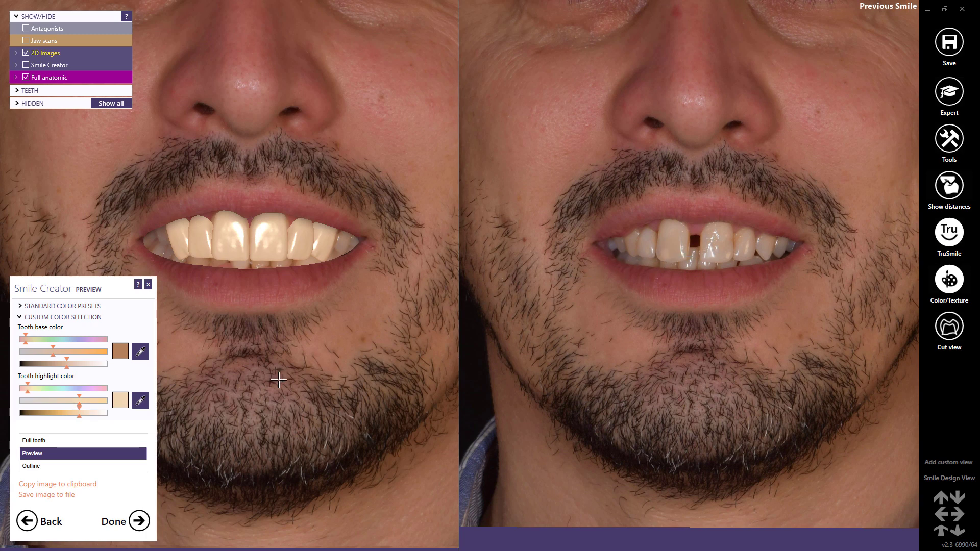
Copy the preview image and save it as smilepreview-2019-10-29_18.27.06.jpg, then proceed to Tooth Placement.
click(73, 485)
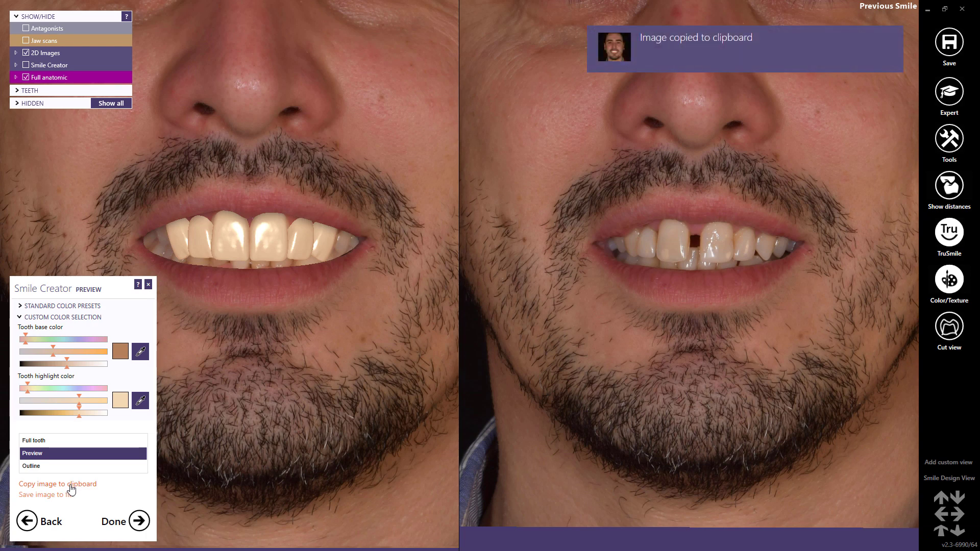
click(61, 499)
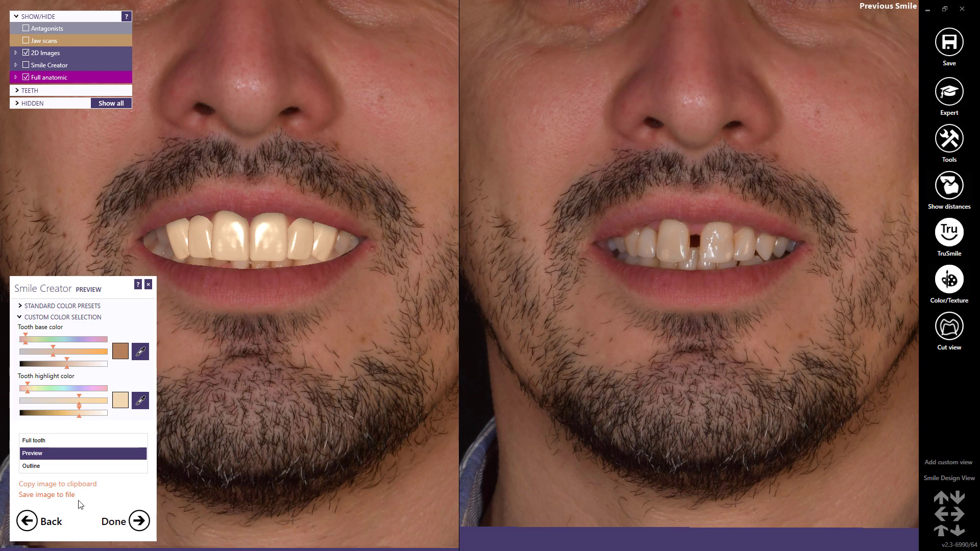
click(139, 521)
click(129, 513)
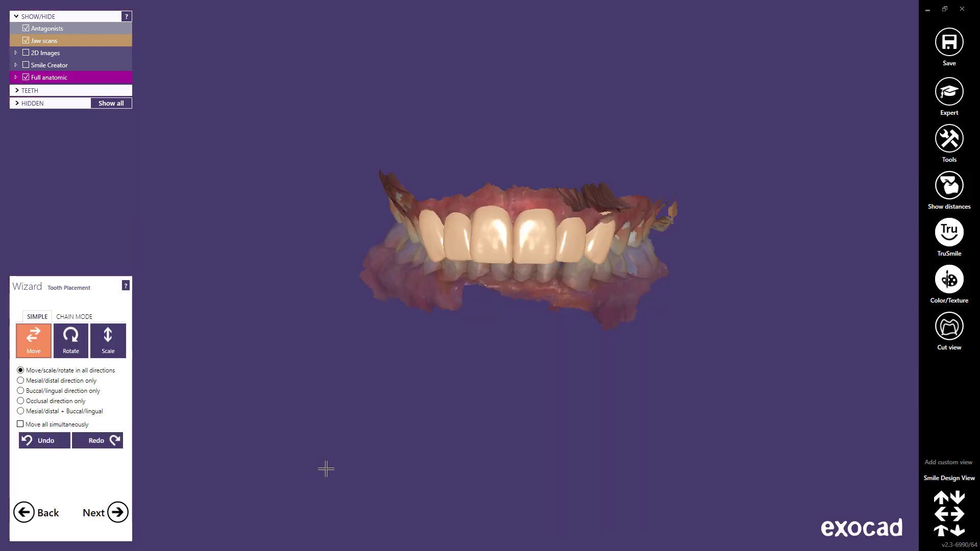